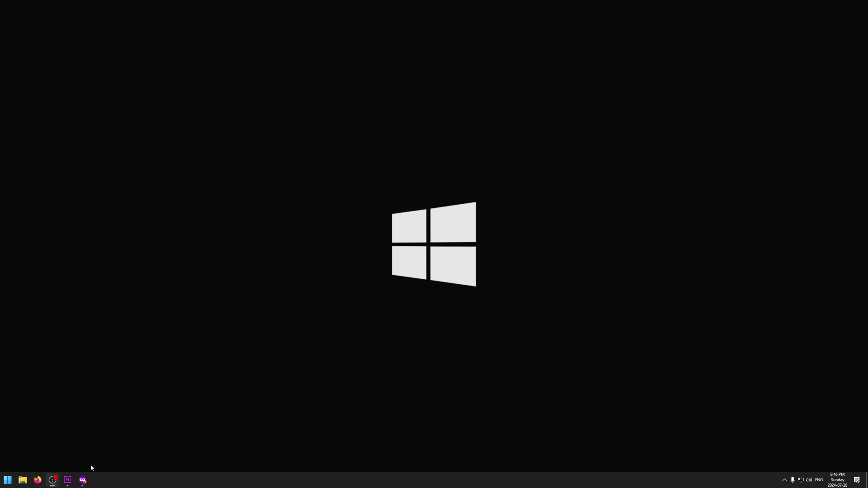
# - Search Google for 'gameloop' in a private Firefox window
pyautogui.click(83, 480)
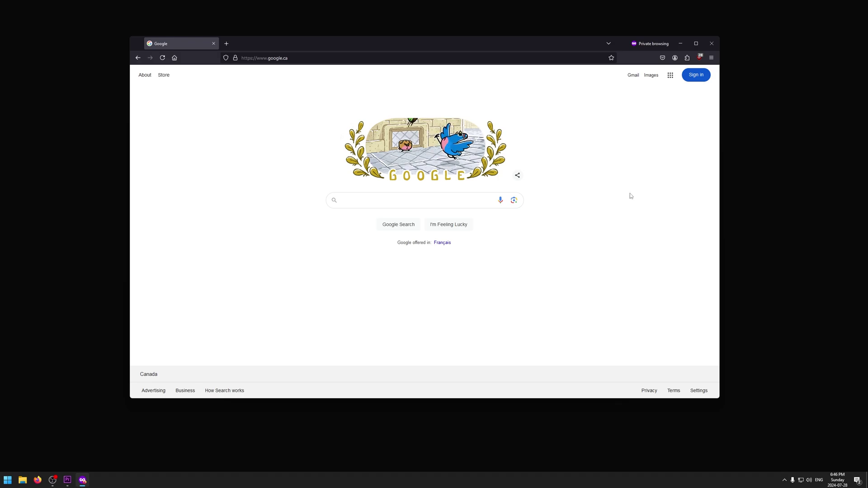
pyautogui.write('gamelo')
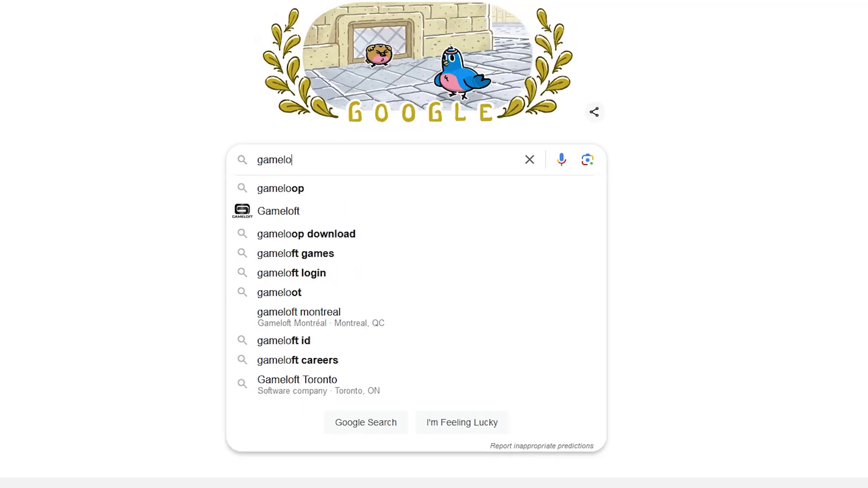
pyautogui.write('op')
pyautogui.press('Return')
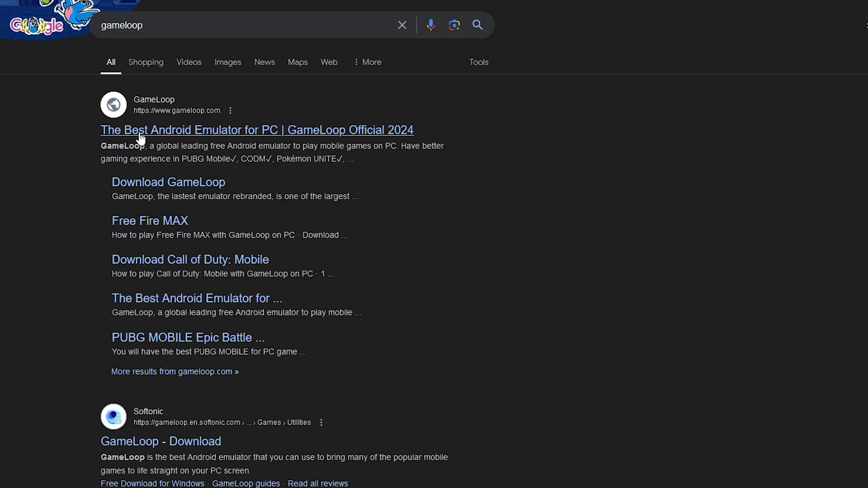
# - Go to gameloop.com and start the Call of Duty: Mobile installer download
pyautogui.click(247, 133)
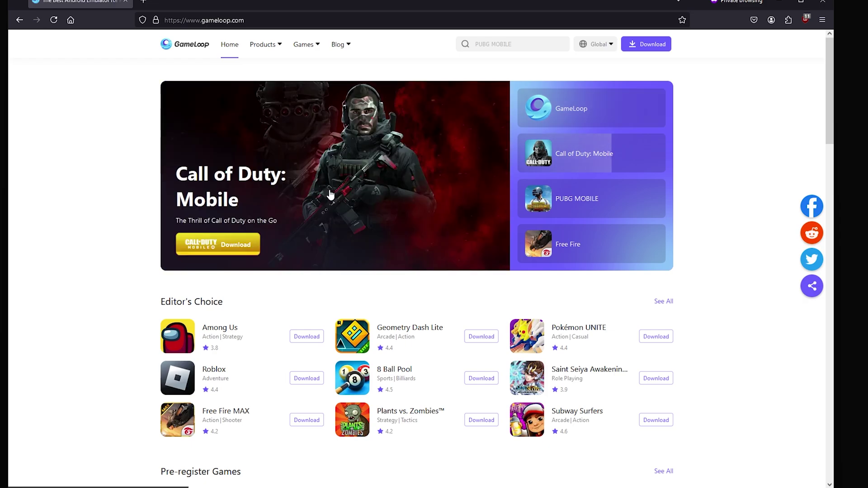
pyautogui.click(592, 154)
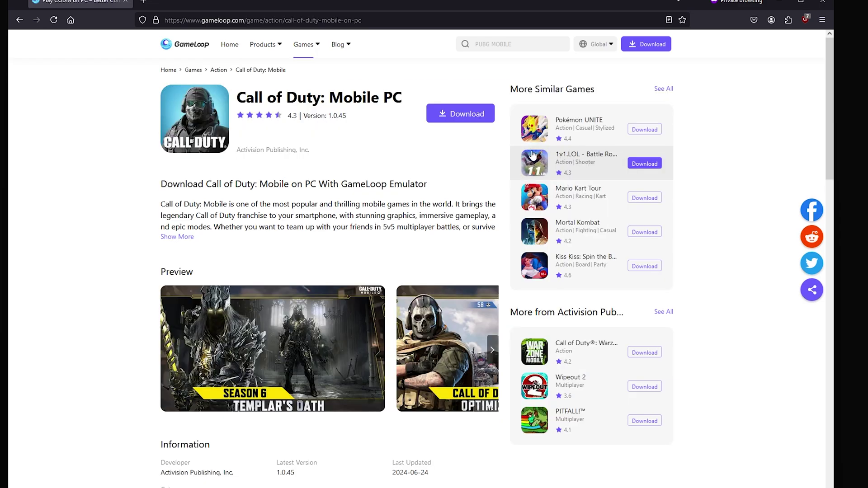
pyautogui.click(453, 117)
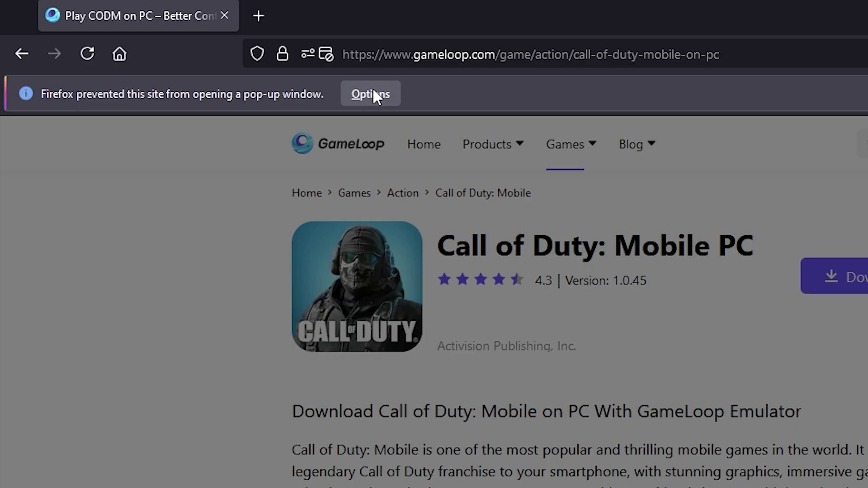
# - Allow pop-ups from gameloop.com and run the downloaded GameLoop installer
pyautogui.click(371, 94)
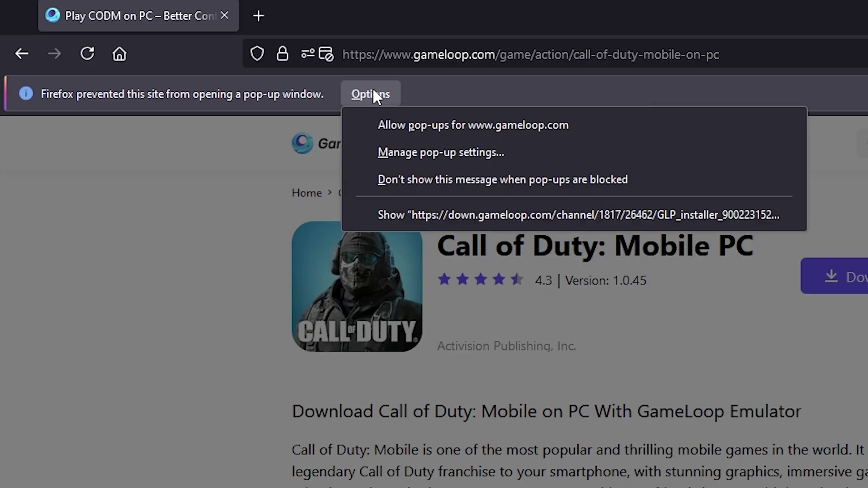
pyautogui.click(425, 119)
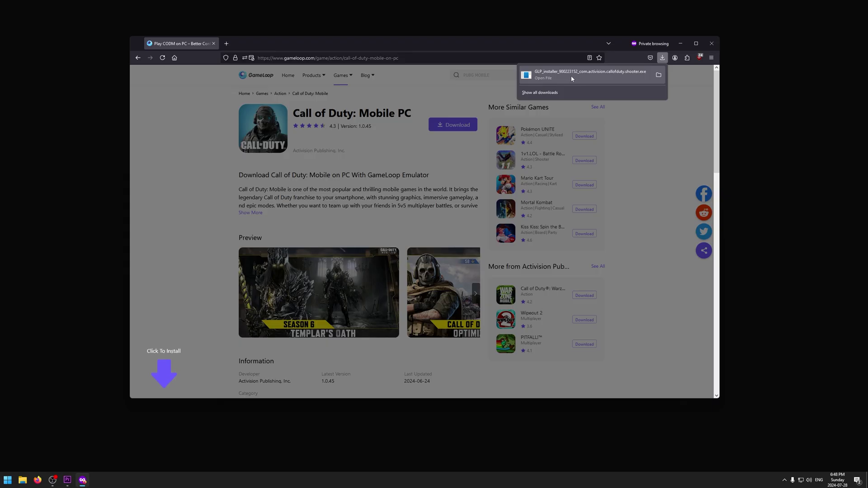
pyautogui.click(571, 76)
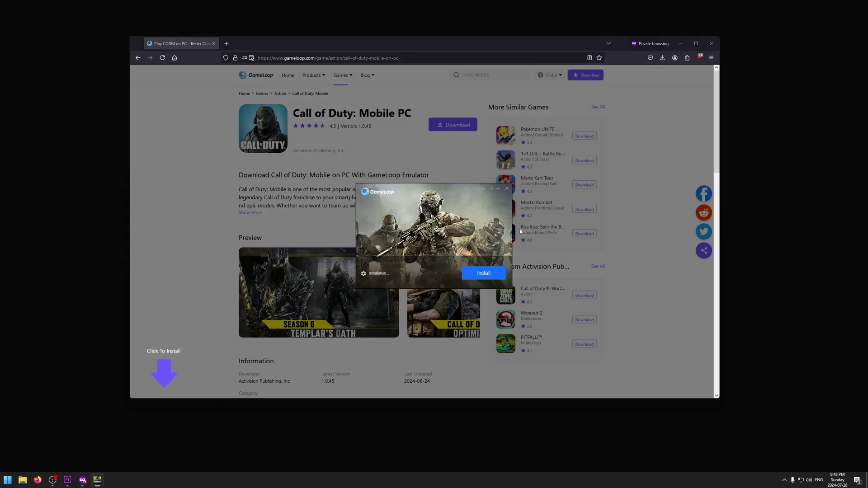
# - Close the browser, install GameLoop and start it once installation finishes
pyautogui.click(710, 44)
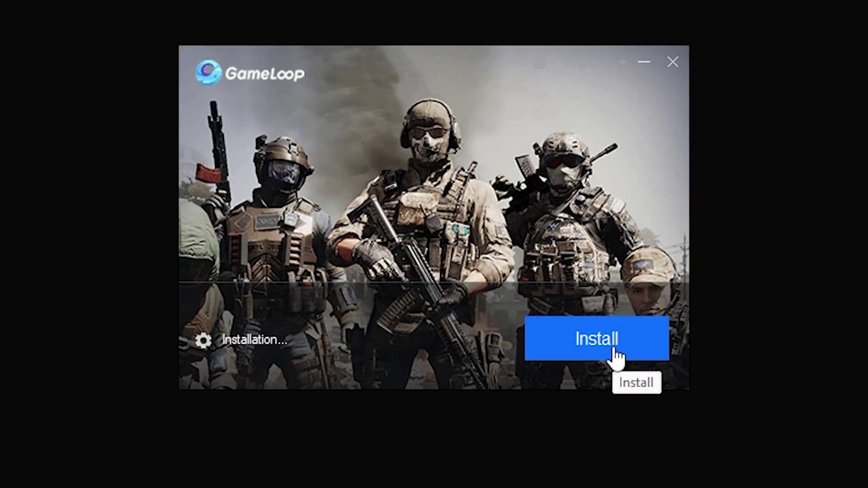
pyautogui.click(615, 349)
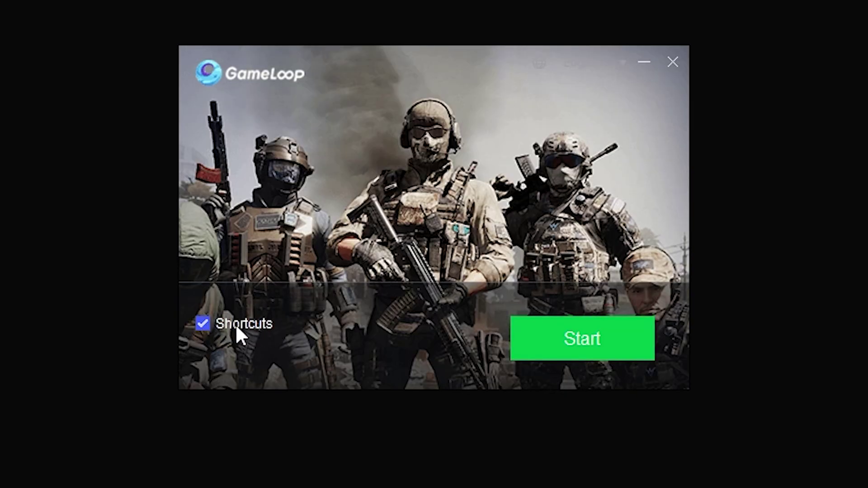
pyautogui.click(580, 345)
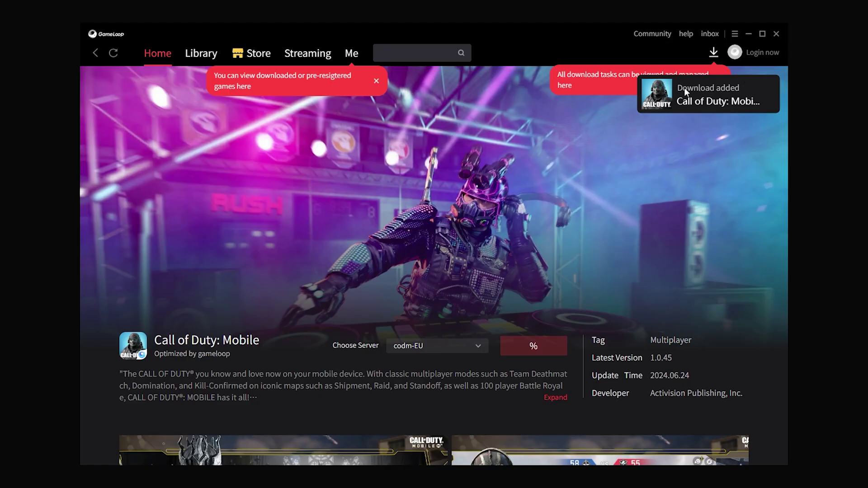
# - Check Call of Duty: Mobile's download until it completes at 2.79GB, closing the empty emulator window
pyautogui.click(714, 56)
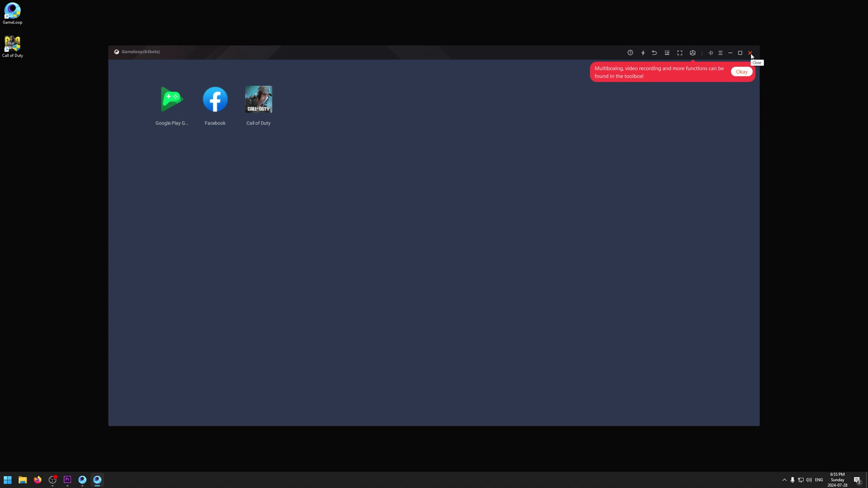
pyautogui.click(750, 54)
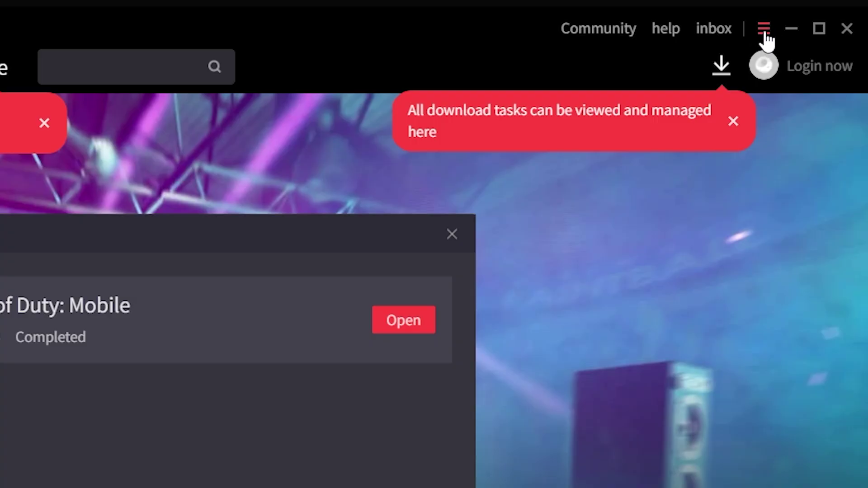
pyautogui.click(764, 31)
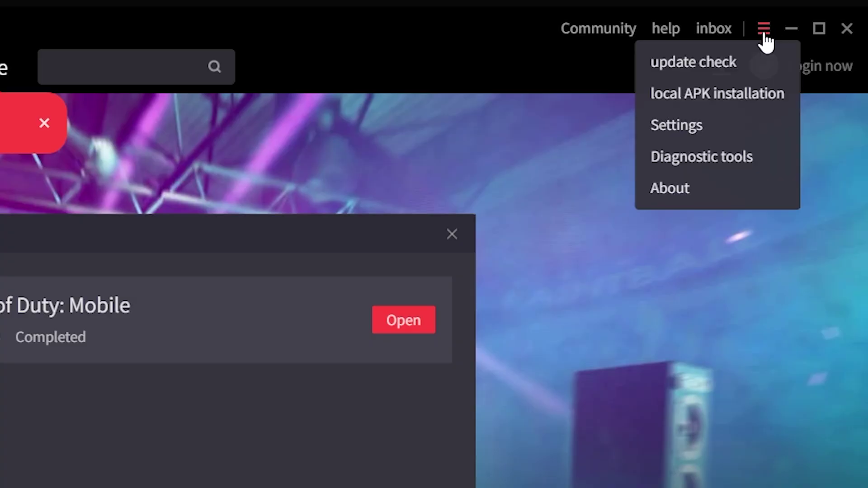
# - In GameLoop Settings, turn off Auto run at startup and turn on Hide advanced watermarks
pyautogui.click(709, 131)
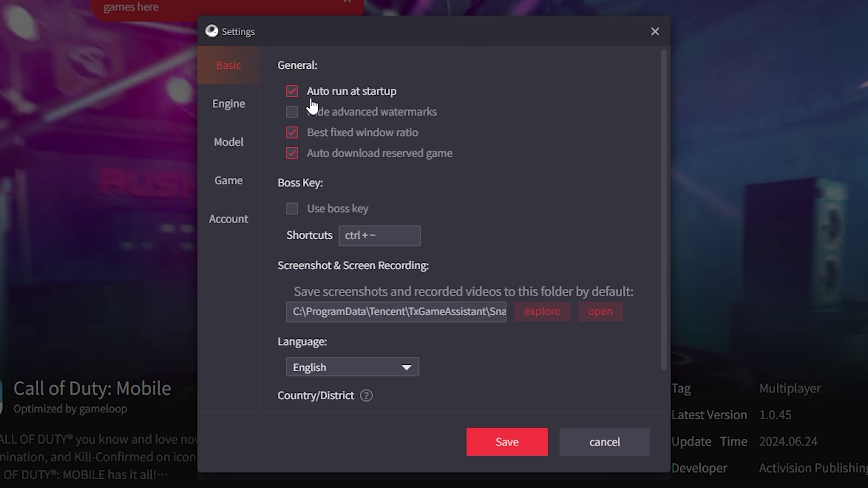
pyautogui.click(325, 98)
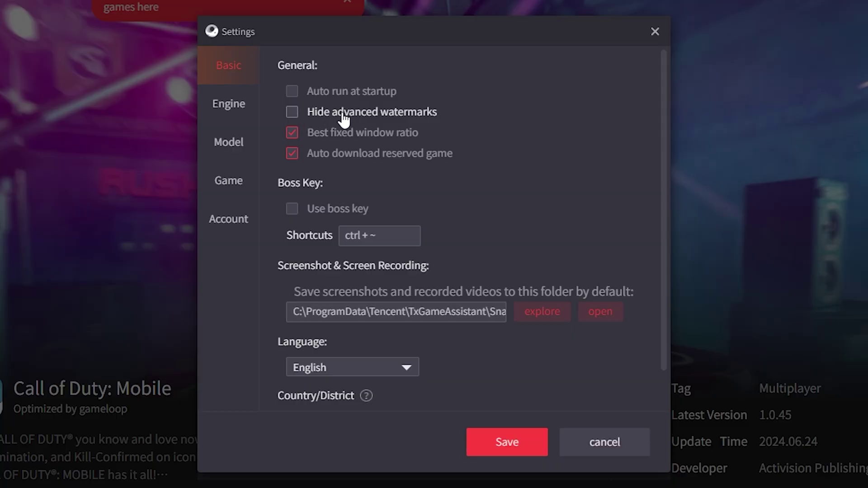
pyautogui.click(319, 117)
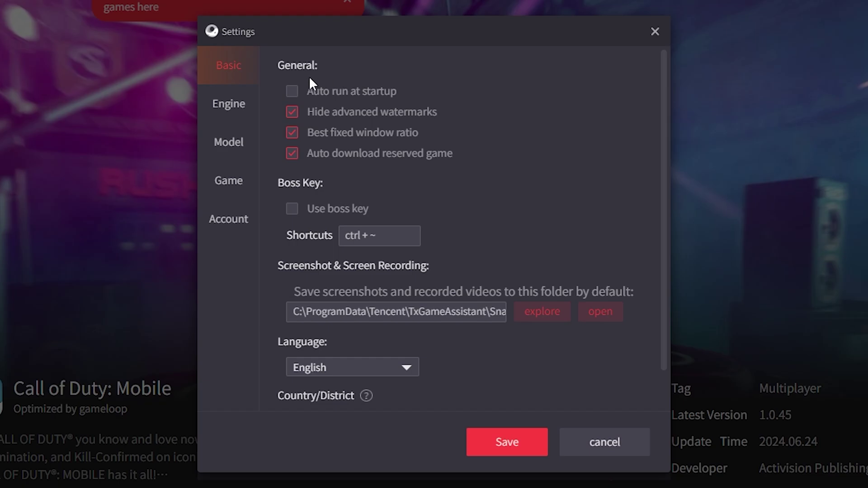
pyautogui.click(233, 111)
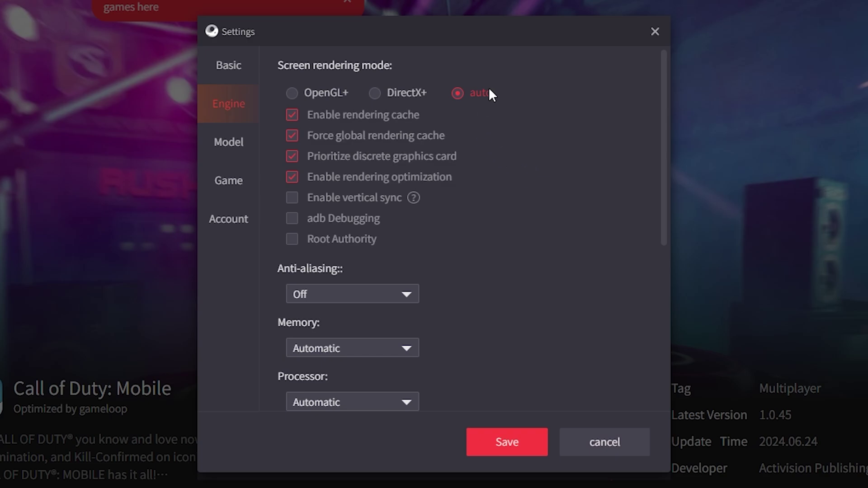
# - Set the engine resolution to 2560x1440
pyautogui.scroll(-3, 390, 149)
pyautogui.click(389, 146)
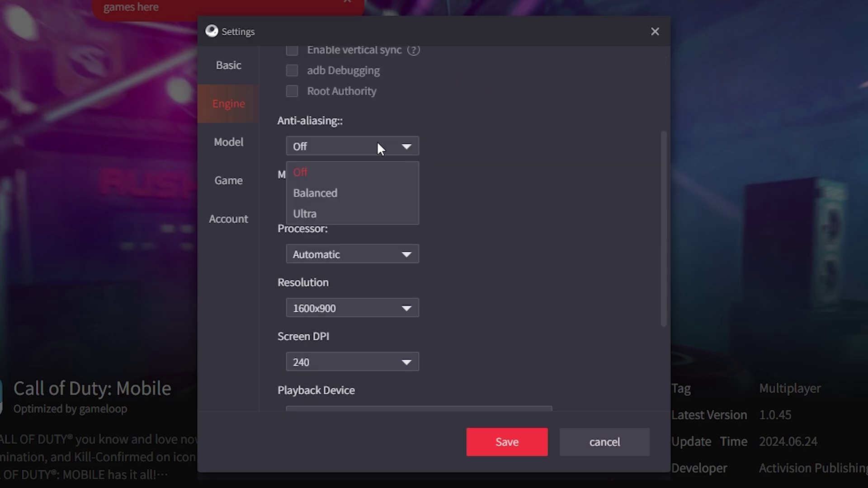
pyautogui.click(377, 147)
pyautogui.scroll(-3, 466, 158)
pyautogui.click(398, 165)
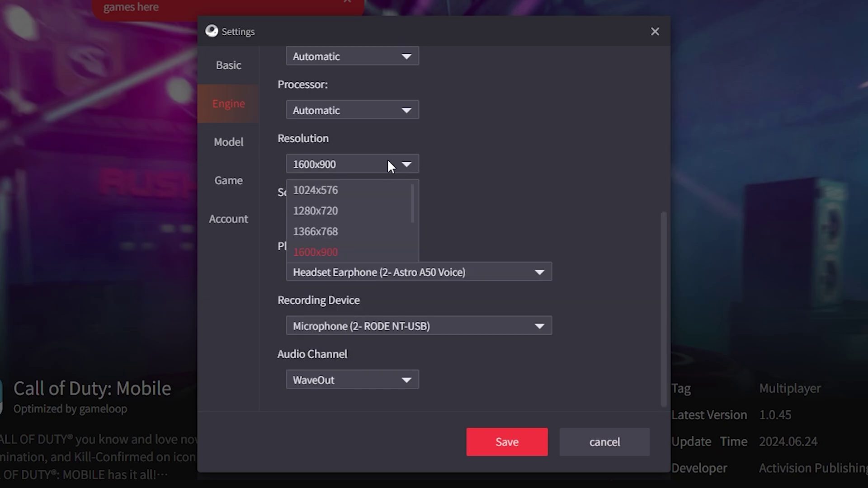
pyautogui.click(397, 158)
pyautogui.scroll(6, 603, 274)
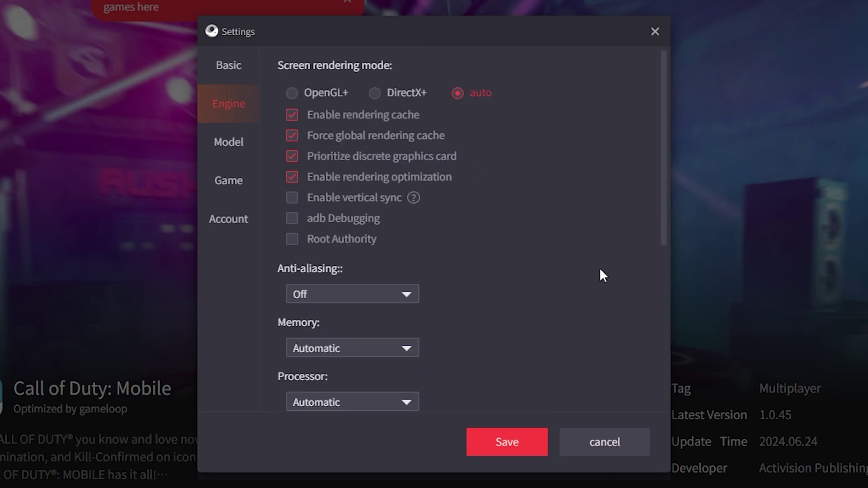
# - Switch screen rendering mode to DirectX+ and anti-aliasing to Ultra
pyautogui.click(375, 93)
pyautogui.scroll(-2, 542, 144)
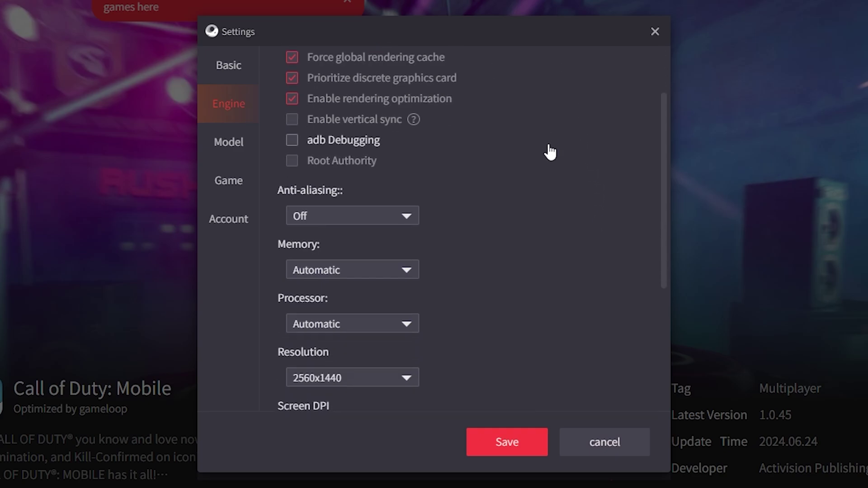
pyautogui.scroll(-2, 547, 151)
pyautogui.click(352, 146)
pyautogui.click(321, 211)
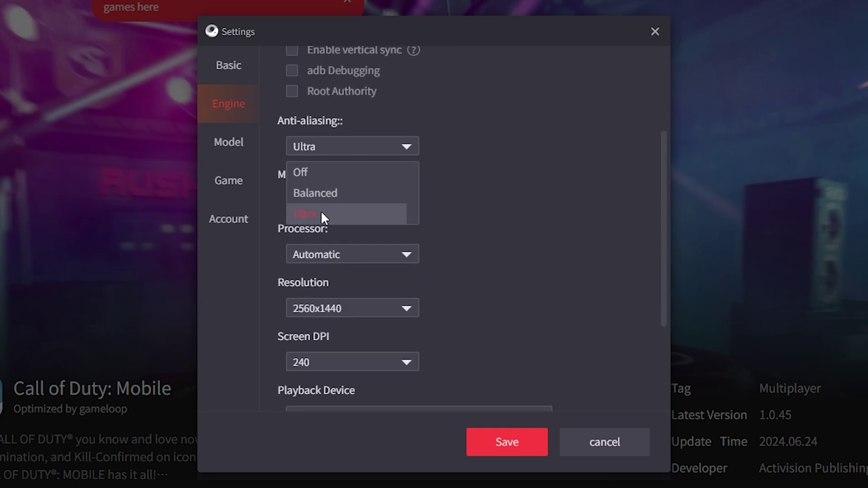
pyautogui.scroll(2, 585, 145)
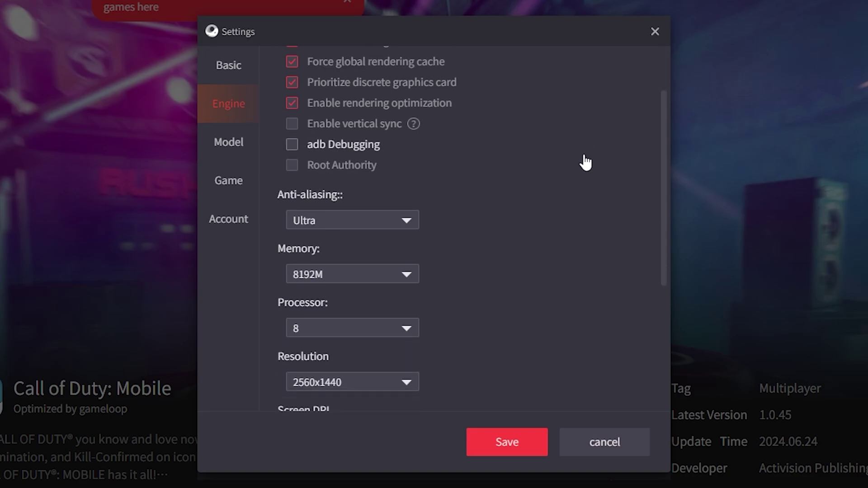
pyautogui.scroll(-5, 585, 163)
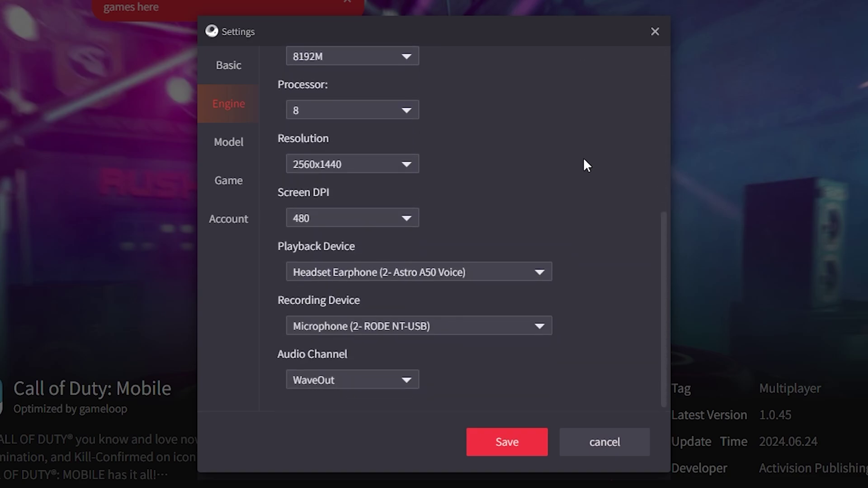
pyautogui.scroll(7, 586, 163)
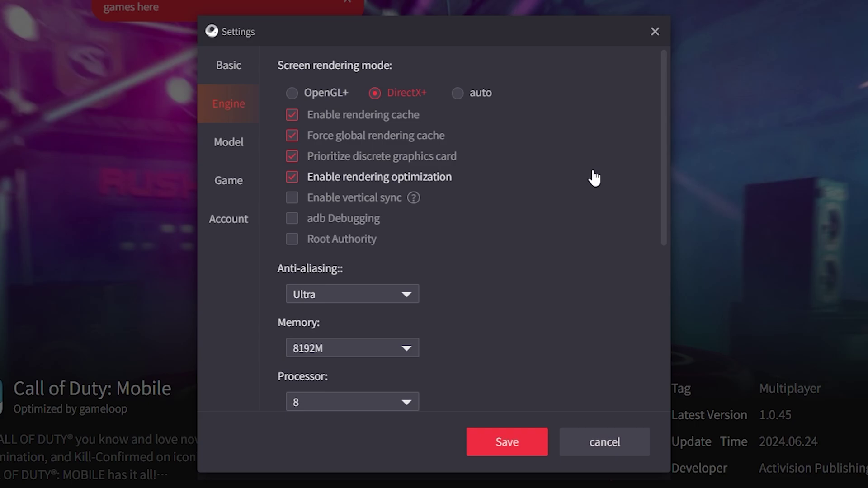
# - Set the emulated phone to Common model type with Asus ROG 2 as the model
pyautogui.click(229, 156)
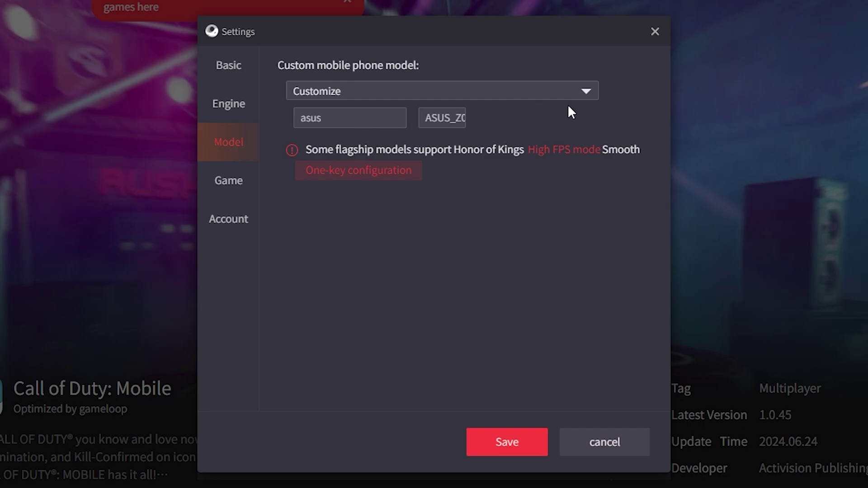
pyautogui.click(584, 96)
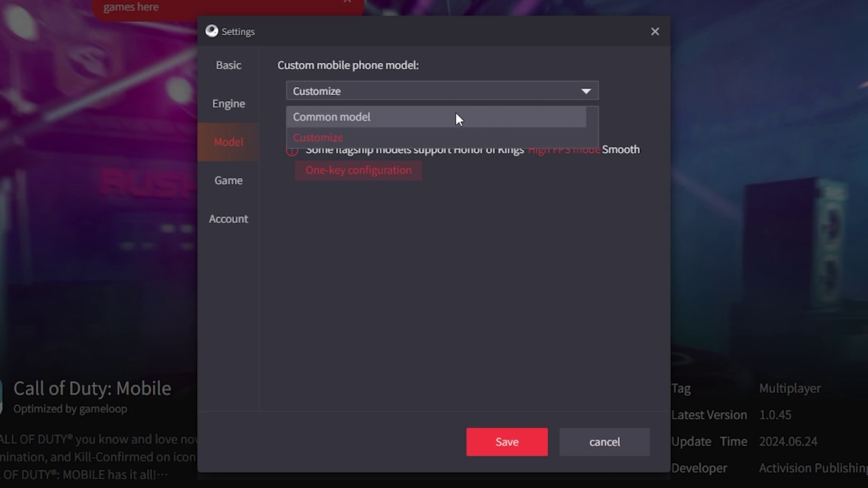
pyautogui.click(482, 139)
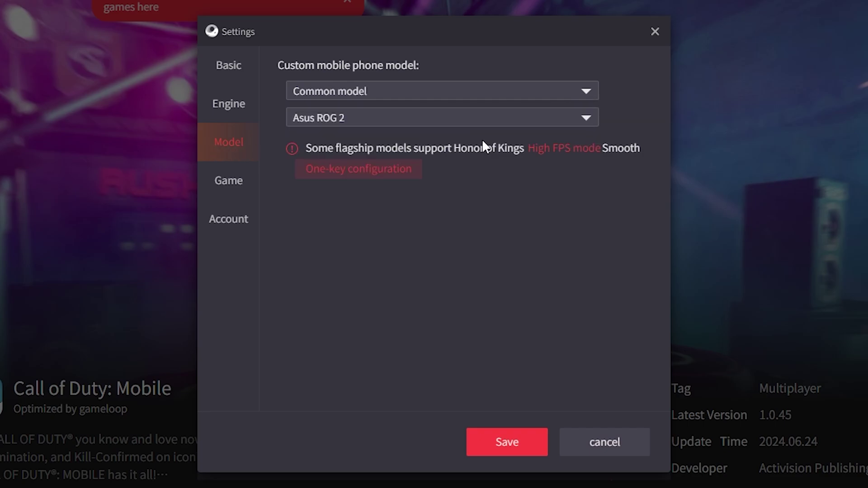
pyautogui.click(438, 121)
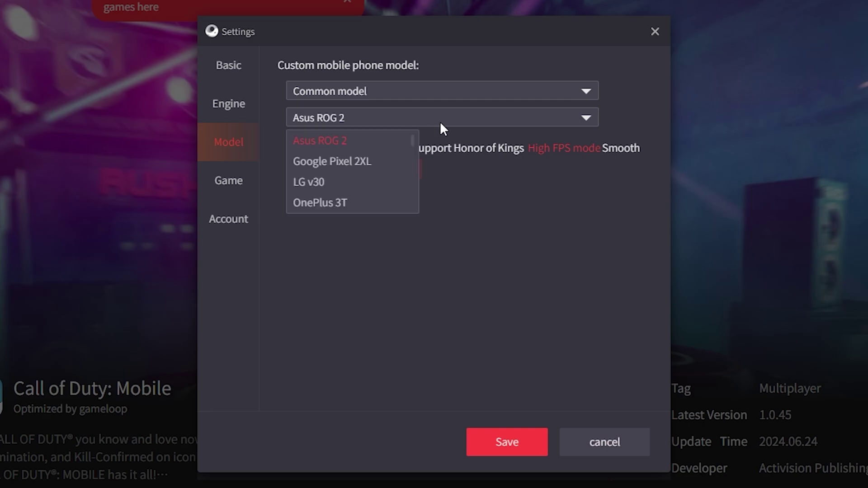
pyautogui.click(338, 116)
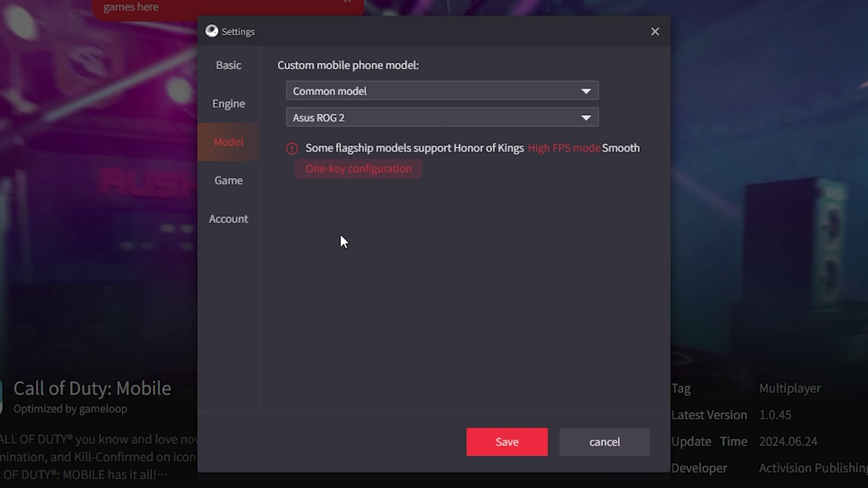
pyautogui.click(228, 192)
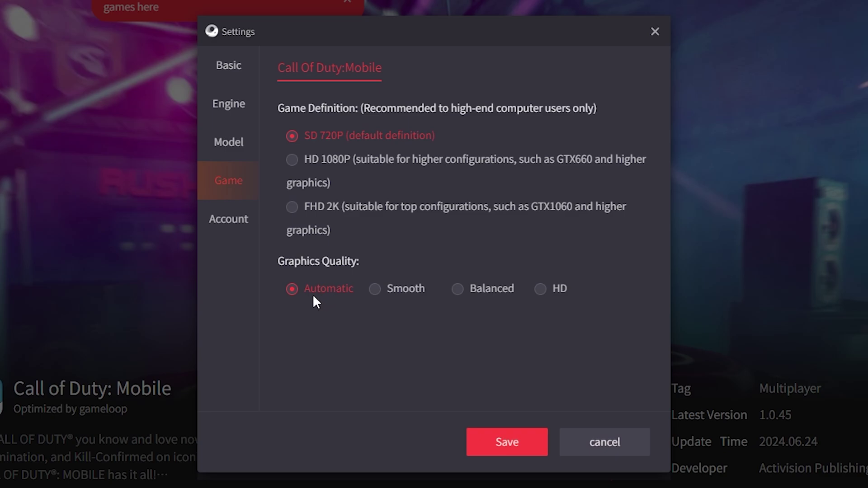
# - Give Call of Duty: Mobile FHD 2K definition and HD graphics quality, and save
pyautogui.click(302, 207)
pyautogui.click(540, 289)
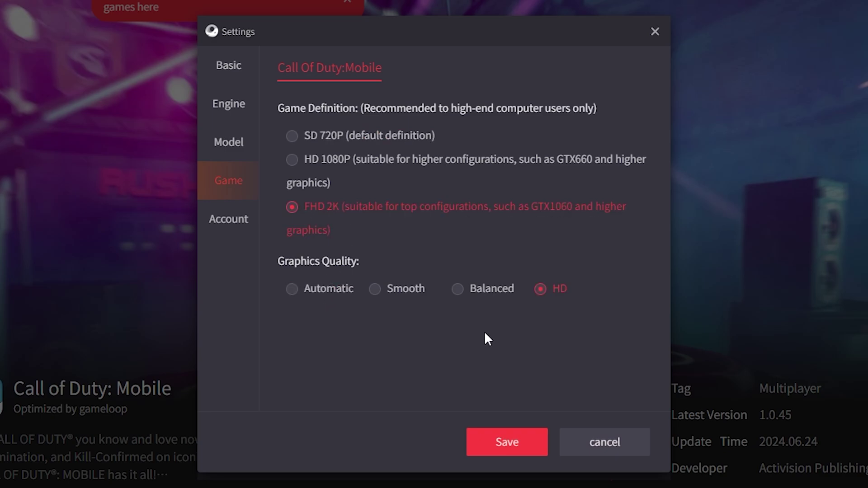
pyautogui.click(499, 442)
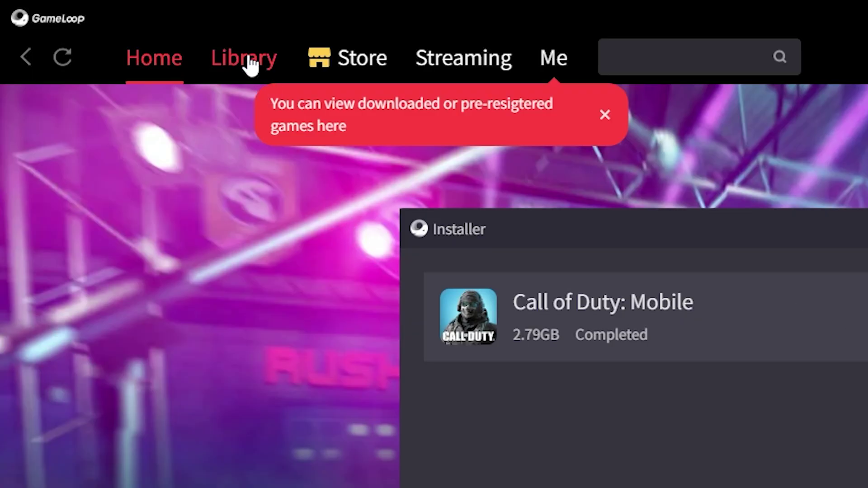
# - Switch to the Library and close the Installer window
pyautogui.click(249, 64)
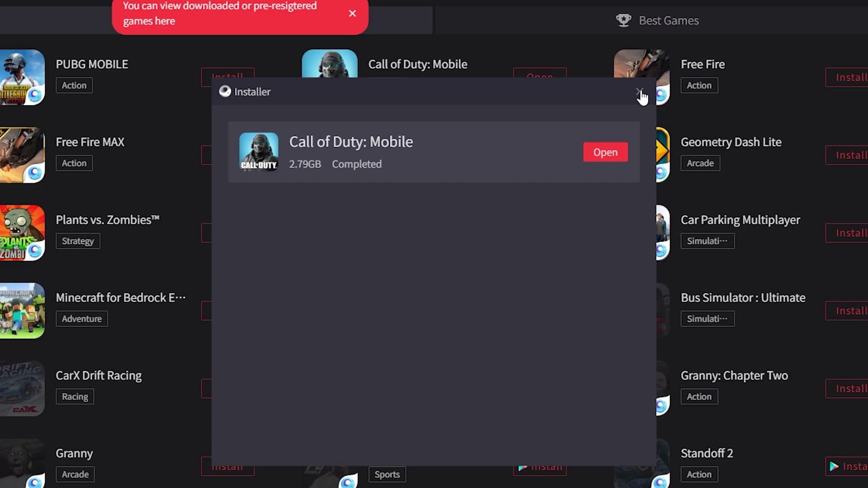
pyautogui.click(639, 91)
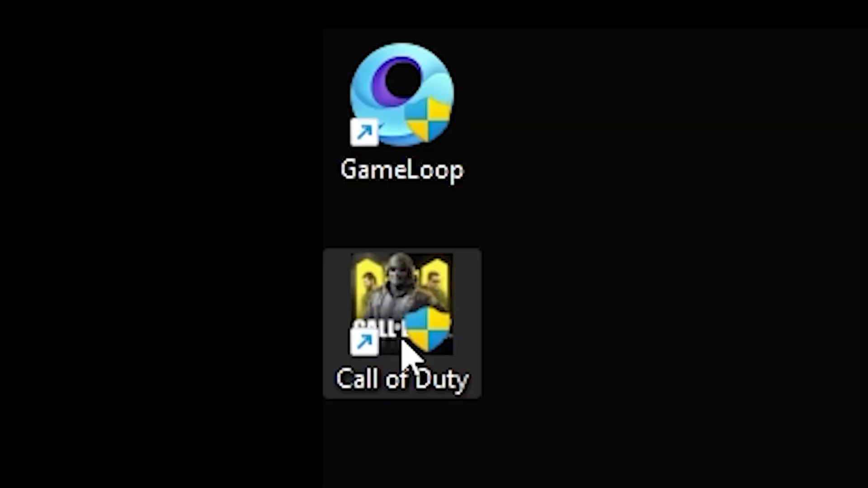
# - Start Call of Duty: Mobile from its desktop shortcut and accept the Terms of Use
pyautogui.doubleClick(13, 50)
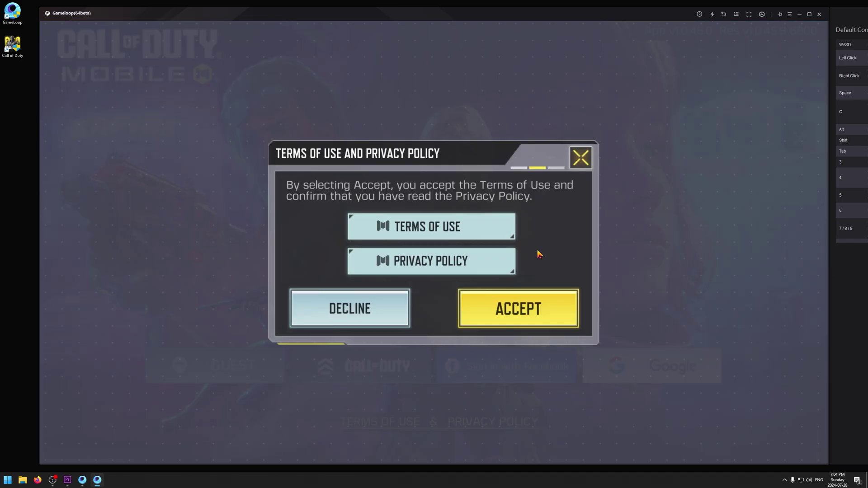
pyautogui.click(533, 316)
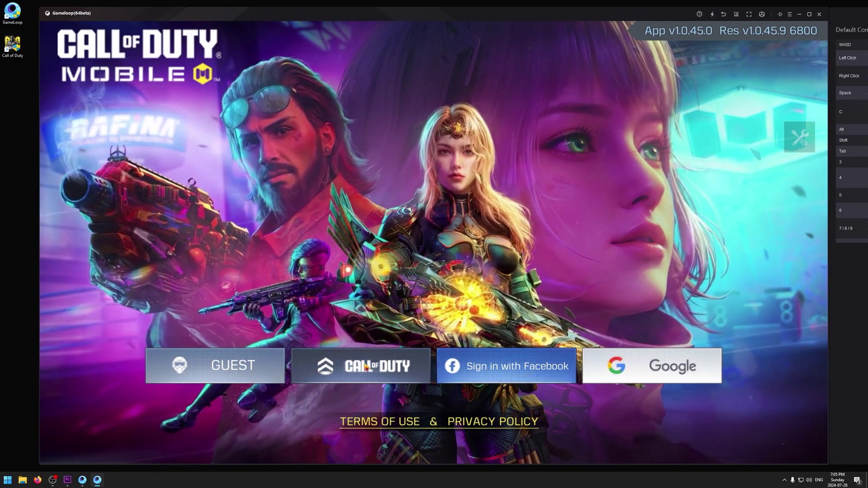
# - Start signing in with a Call of Duty account and bring up the image check
pyautogui.click(360, 368)
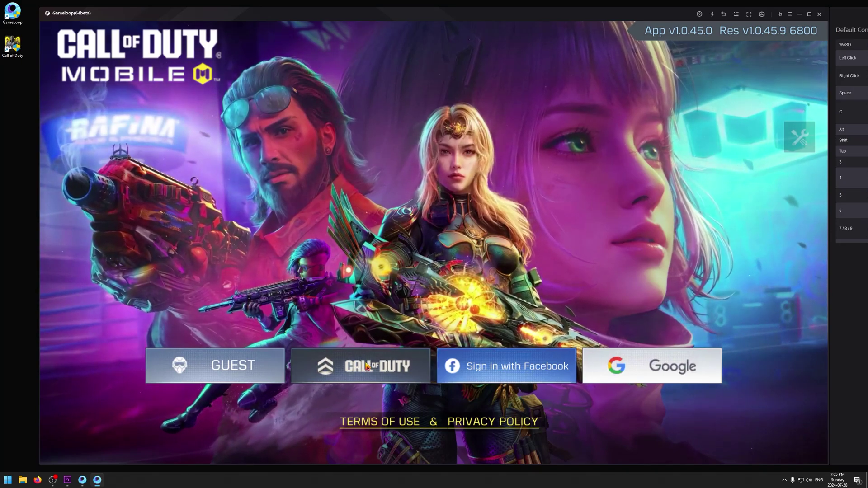
pyautogui.scroll(-3, 646, 260)
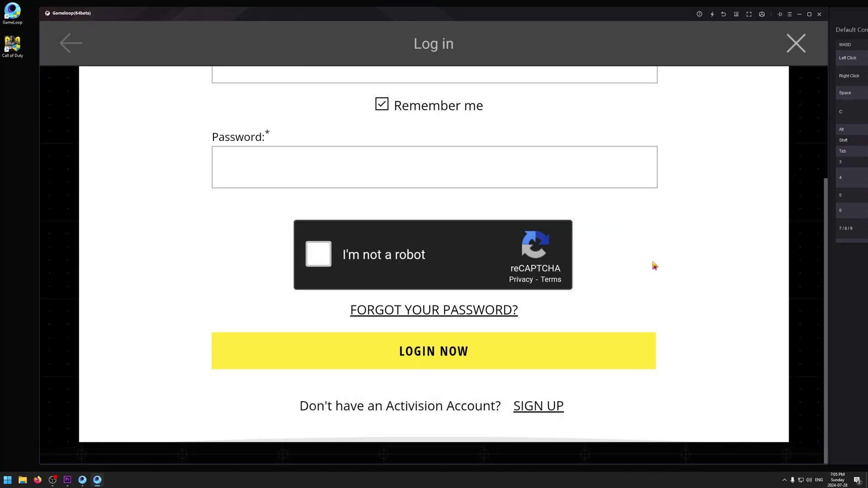
pyautogui.scroll(3, 651, 258)
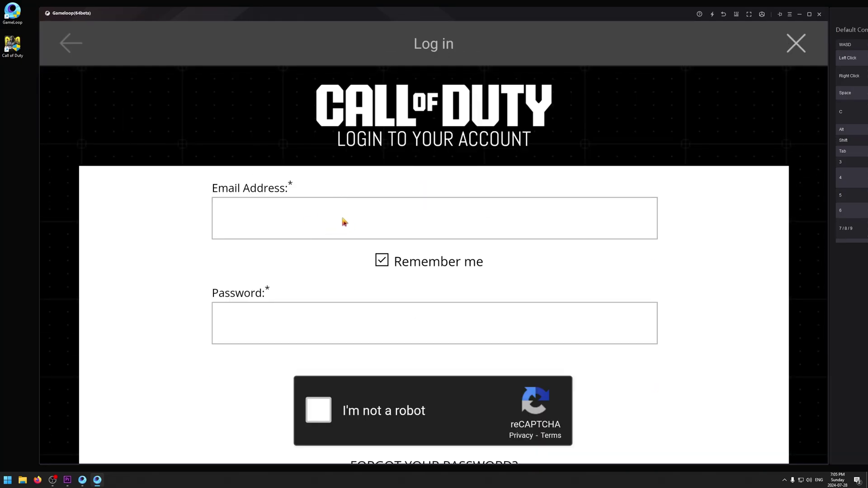
pyautogui.scroll(-3, 347, 325)
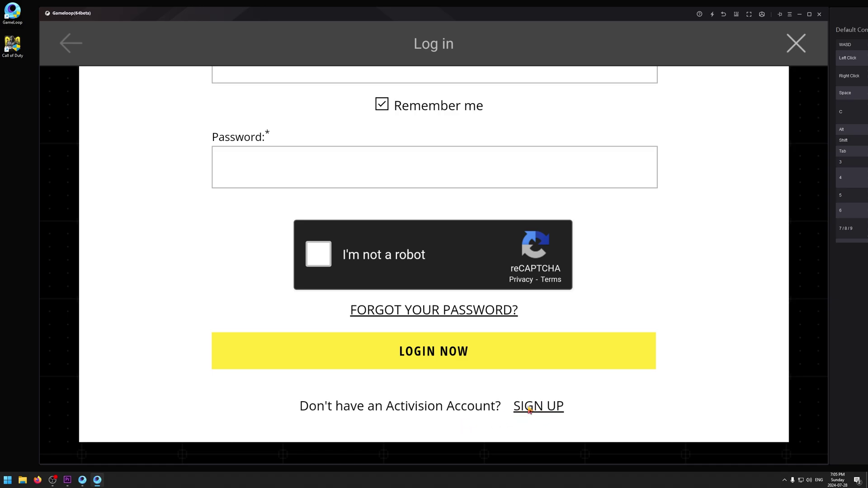
pyautogui.scroll(3, 469, 223)
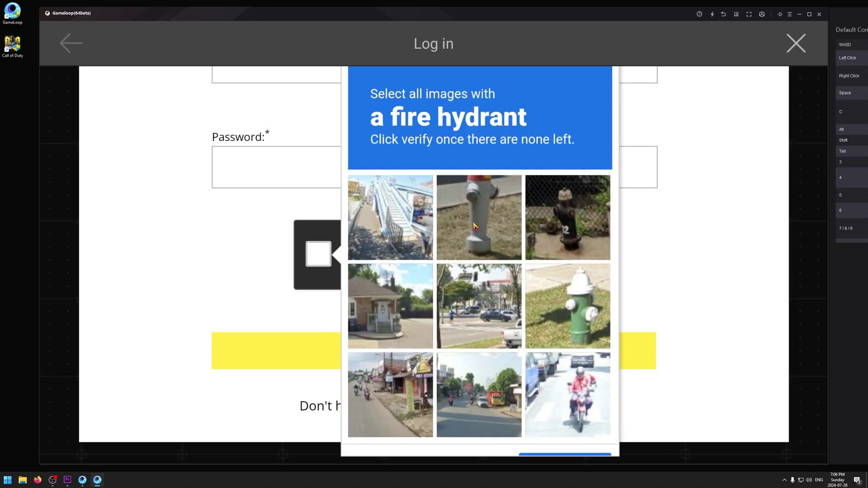
# - Select the three fire hydrant tiles and verify to complete the login
pyautogui.click(474, 226)
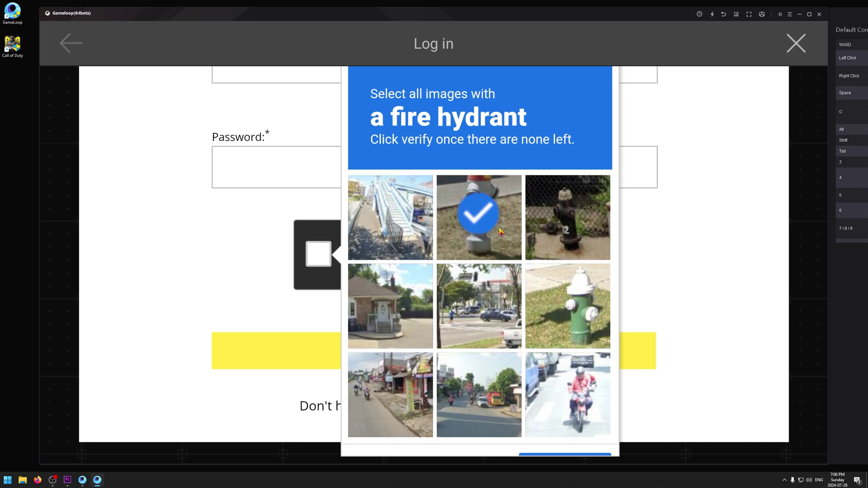
pyautogui.click(571, 236)
pyautogui.click(579, 299)
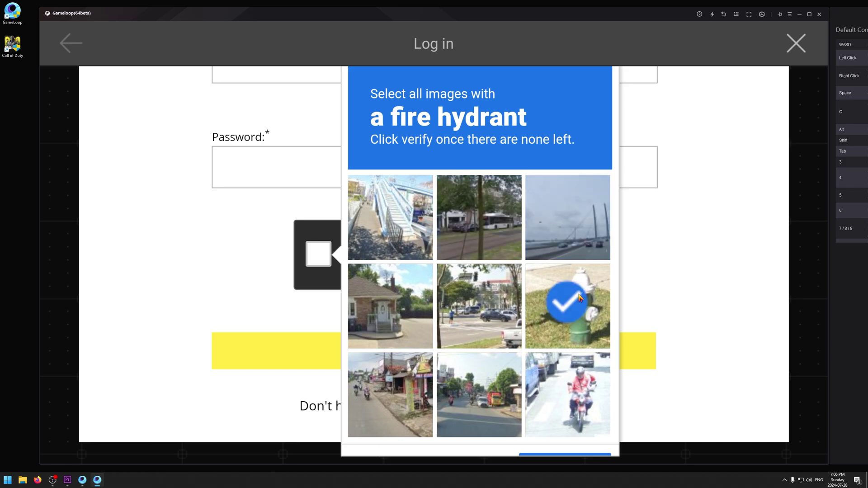
pyautogui.scroll(-1, 507, 326)
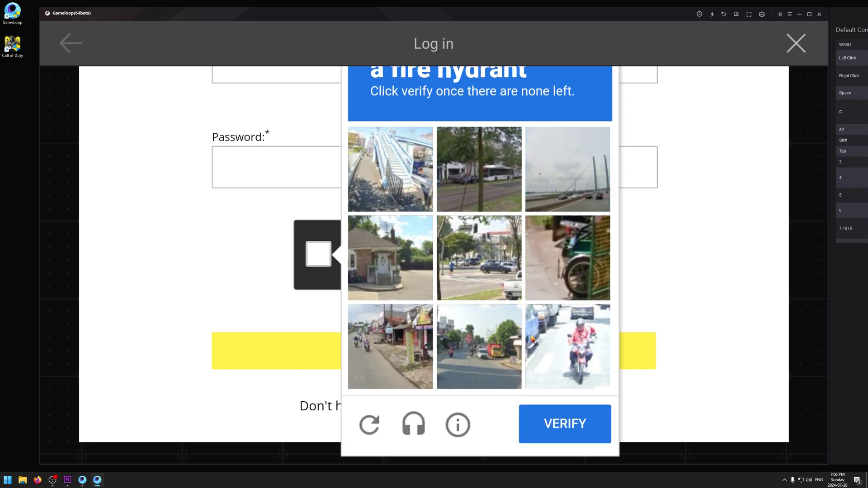
pyautogui.click(570, 424)
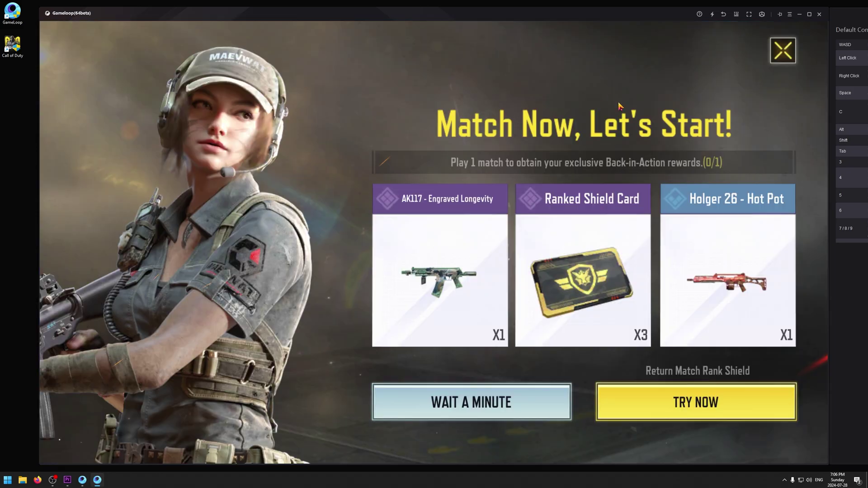
# - Close the Match Now, Daily Login, battle pass, Season 7, Double CoD Points and Supply Pass popups
pyautogui.click(782, 57)
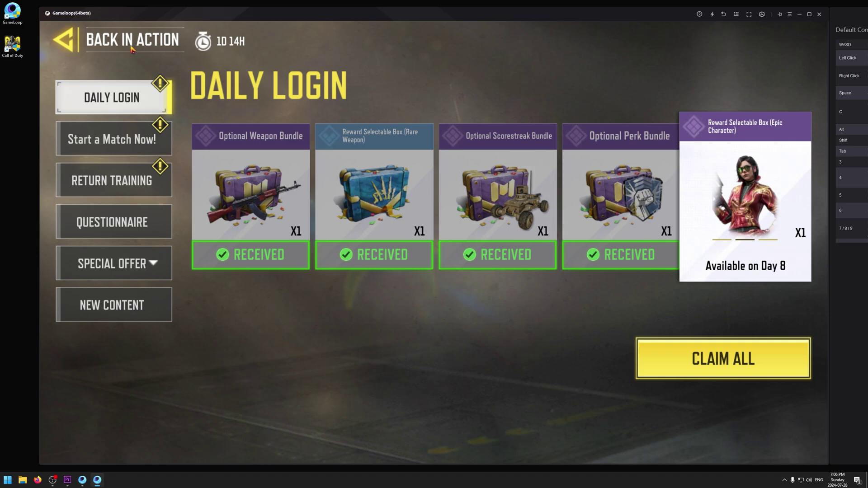
pyautogui.click(71, 45)
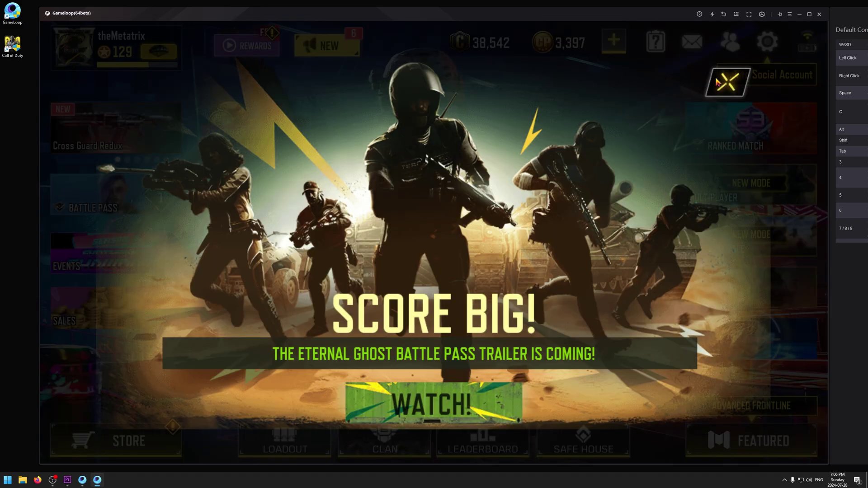
pyautogui.click(730, 83)
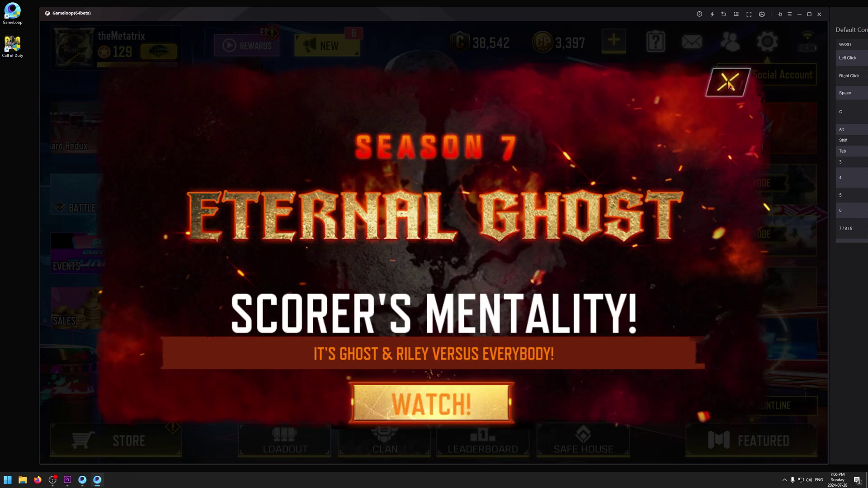
pyautogui.click(729, 84)
pyautogui.click(742, 81)
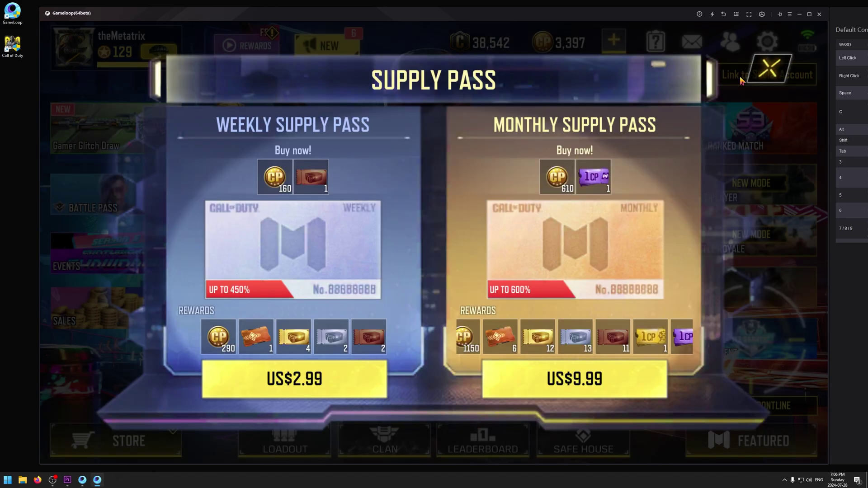
pyautogui.click(725, 73)
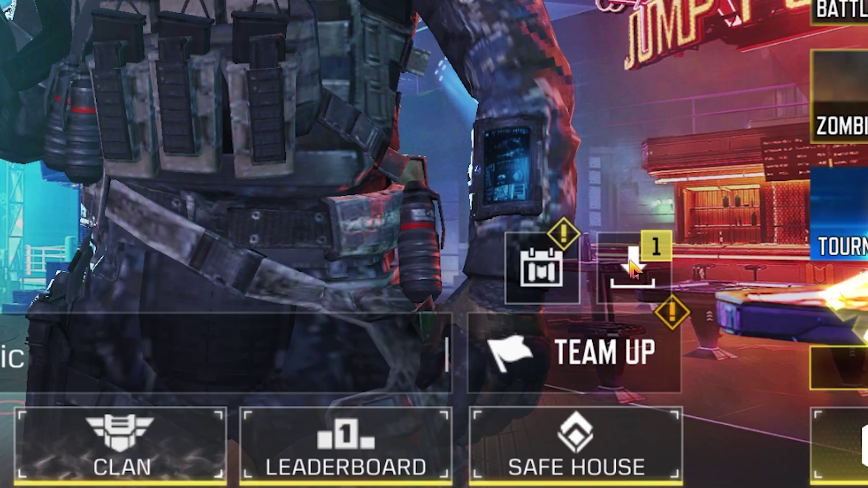
# - Open the Download Manager and browse the Maps, Weapons, Operators and Other resource lists
pyautogui.click(608, 361)
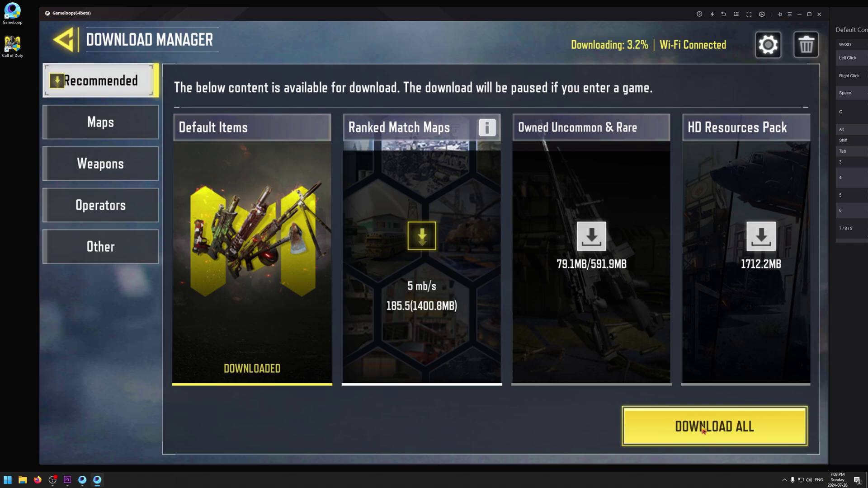
pyautogui.click(100, 122)
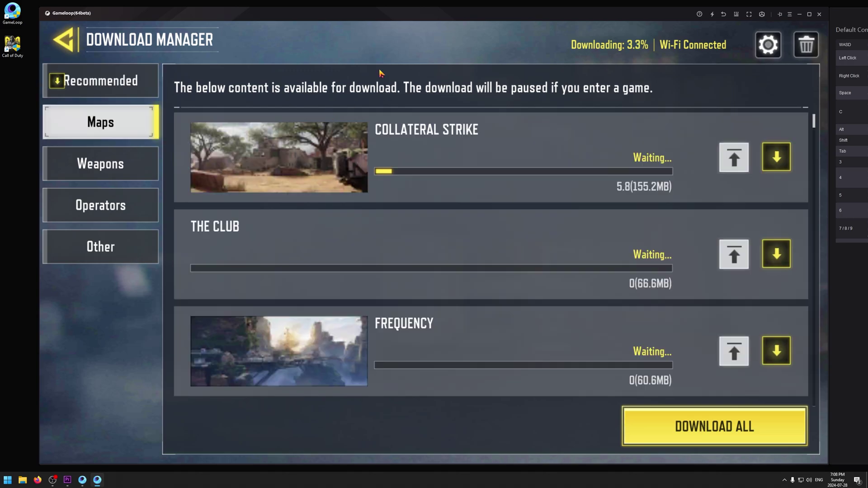
pyautogui.scroll(-5, 388, 217)
pyautogui.click(113, 164)
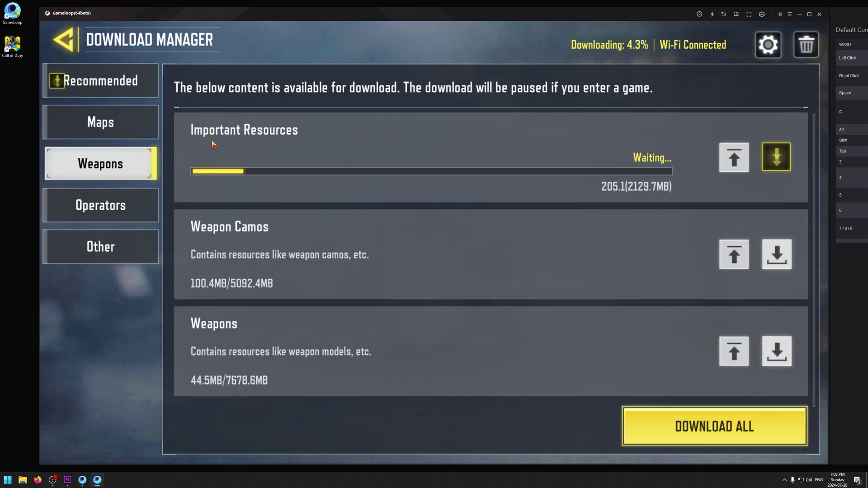
pyautogui.click(100, 209)
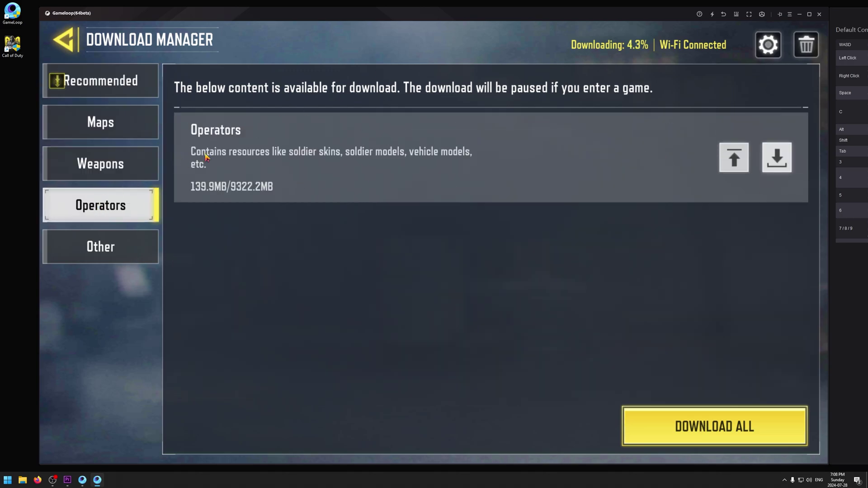
pyautogui.click(108, 246)
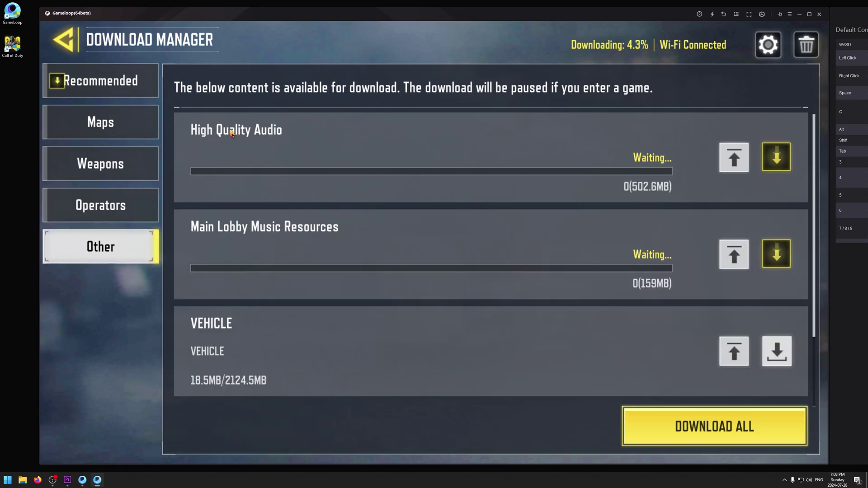
pyautogui.scroll(-2, 300, 235)
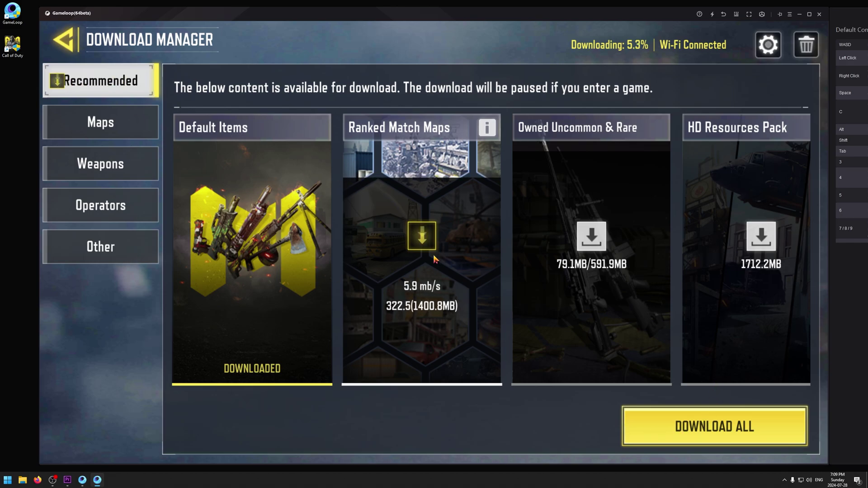
# - Download Owned Uncommon & Rare and the HD Resources Pack, accept the warning, and return to the lobby
pyautogui.click(590, 240)
pyautogui.click(760, 236)
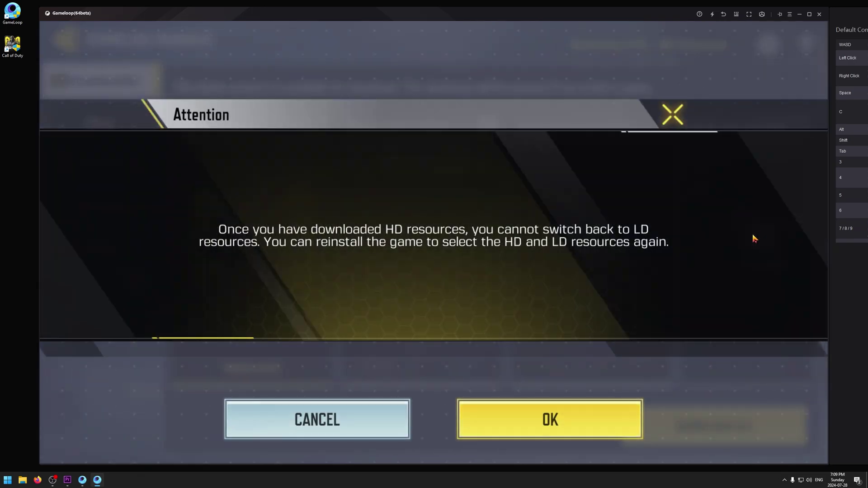
pyautogui.click(580, 423)
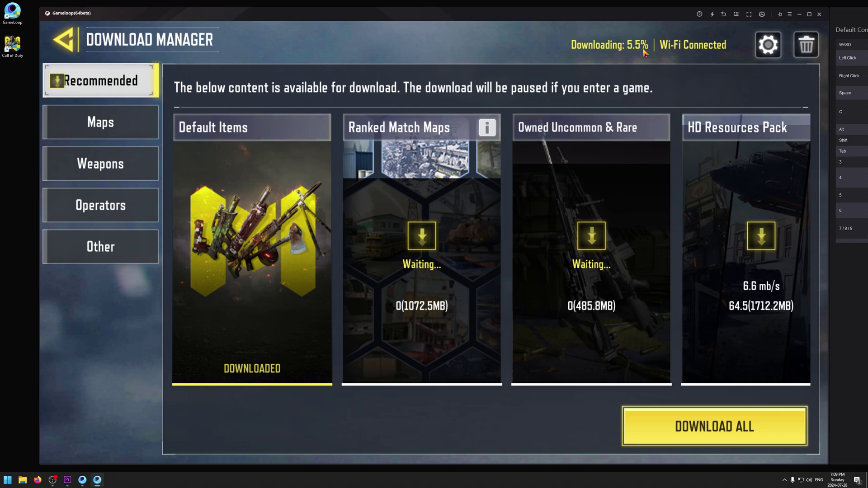
pyautogui.press('Escape')
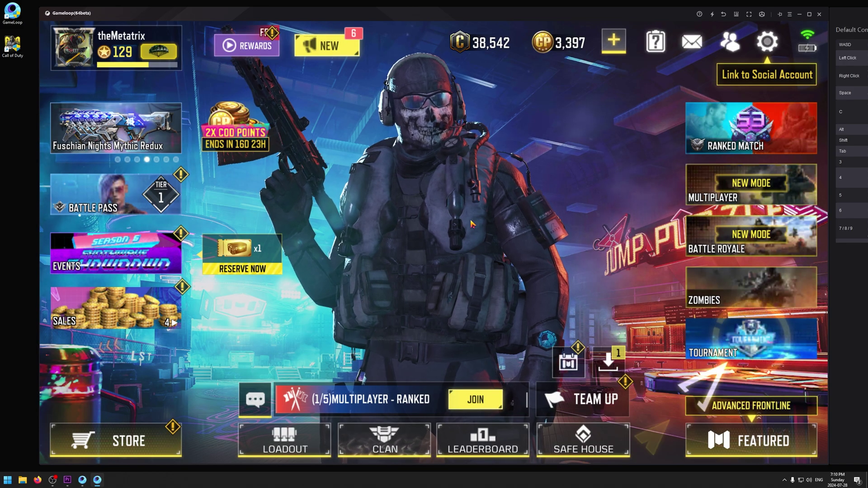
# - Open Settings > Controls and cycle through the game-mode tabs, ending on MP Mode
pyautogui.click(762, 44)
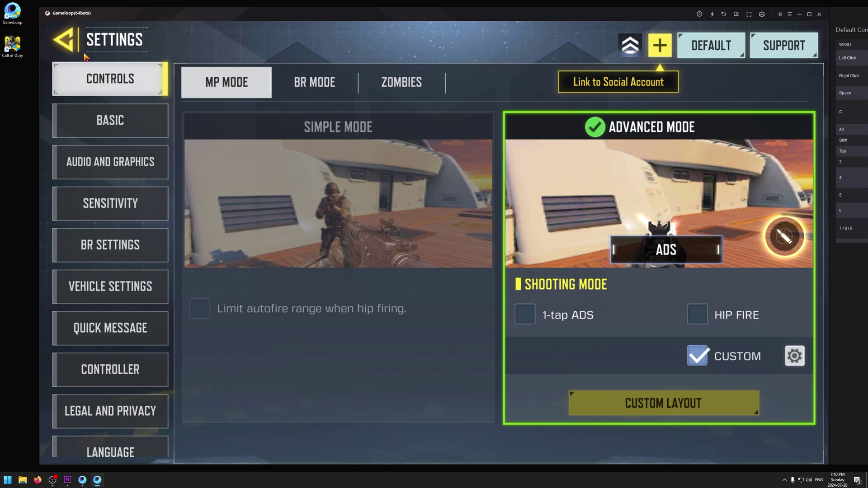
pyautogui.scroll(-2, 133, 149)
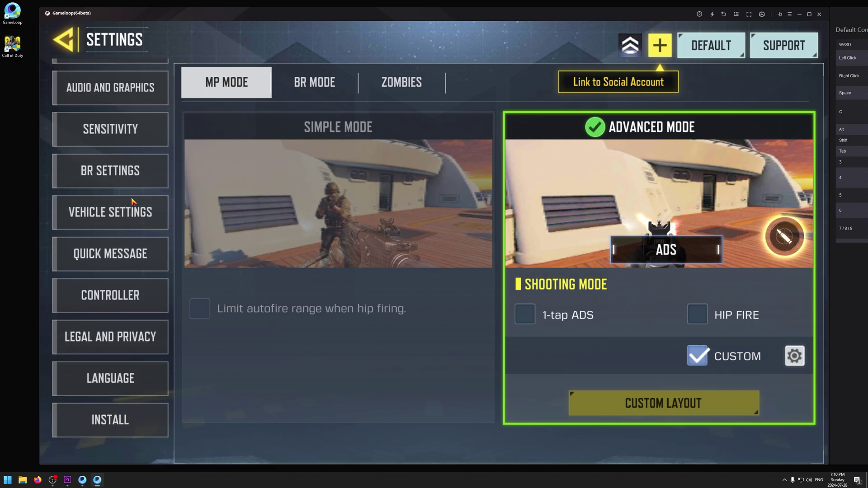
pyautogui.scroll(2, 129, 316)
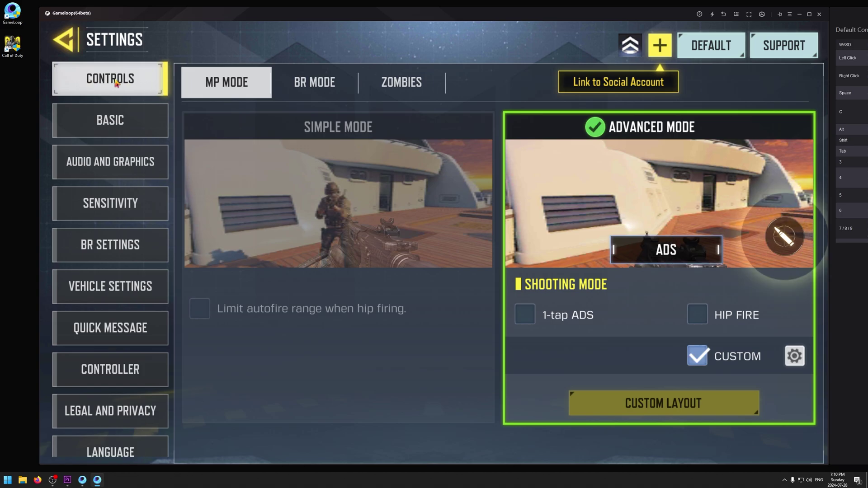
pyautogui.press('e')
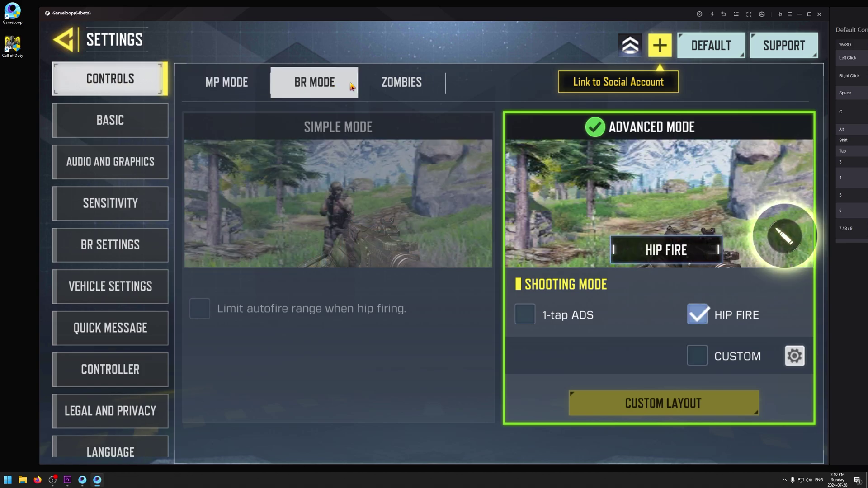
pyautogui.press('e')
pyautogui.press('q')
pyautogui.press('q')
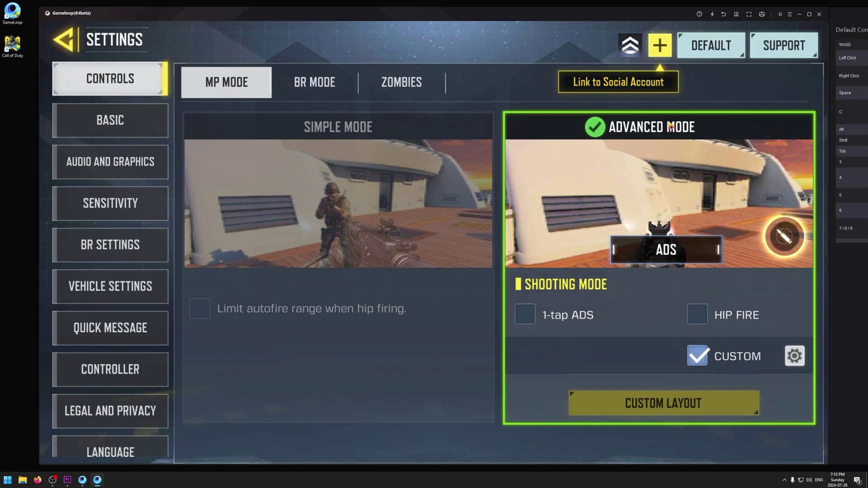
# - Set Assault Rifles, SMGs, Shotguns and LMGs to hip fire in MP custom shooting
pyautogui.click(794, 356)
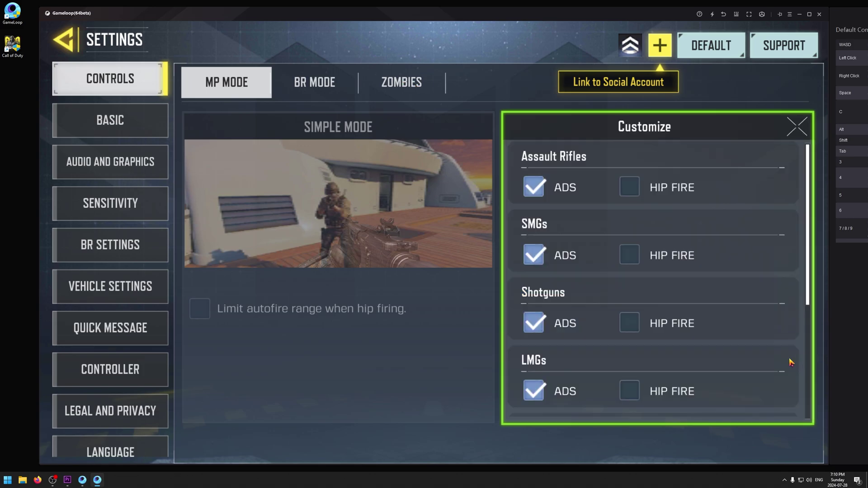
pyautogui.click(630, 187)
pyautogui.click(630, 255)
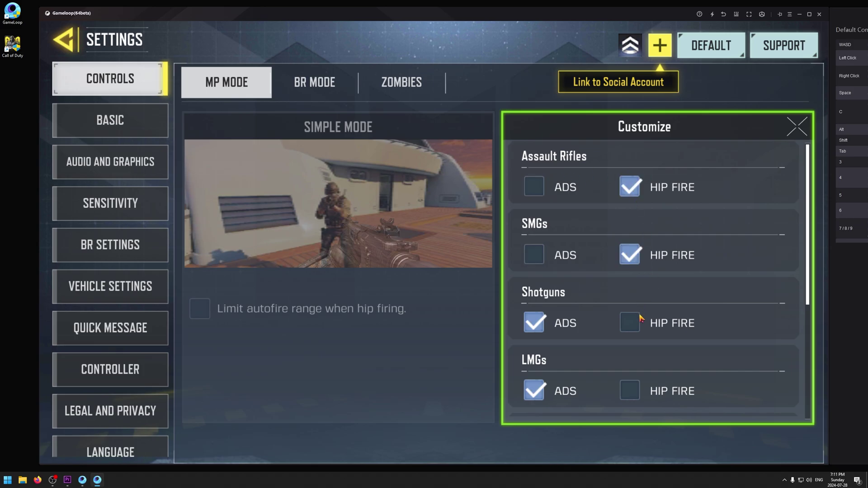
pyautogui.click(635, 322)
pyautogui.scroll(-2, 748, 285)
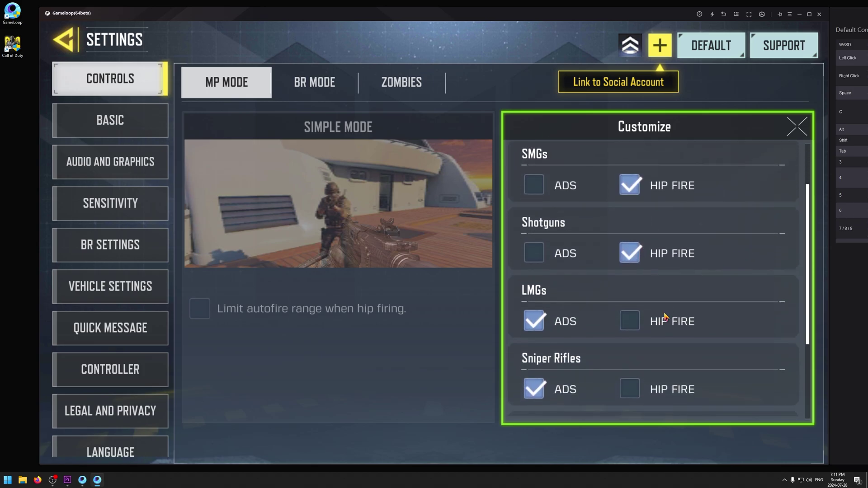
pyautogui.click(630, 318)
pyautogui.scroll(2, 545, 211)
pyautogui.scroll(-3, 742, 201)
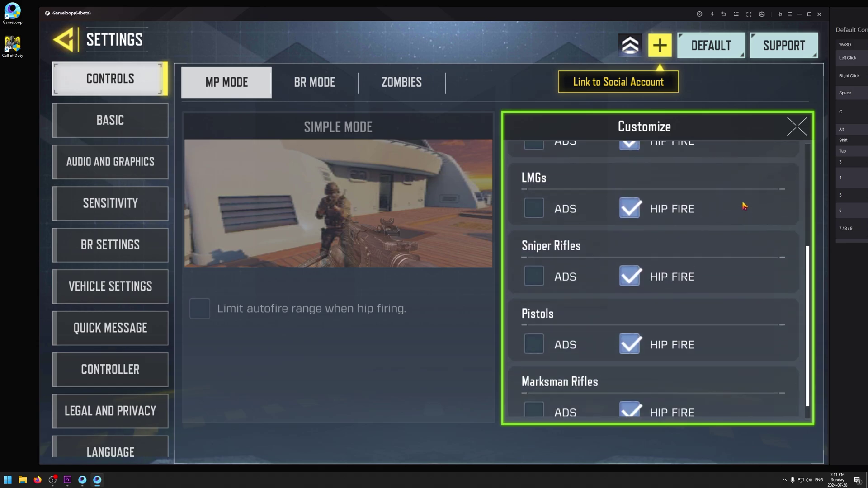
pyautogui.click(797, 129)
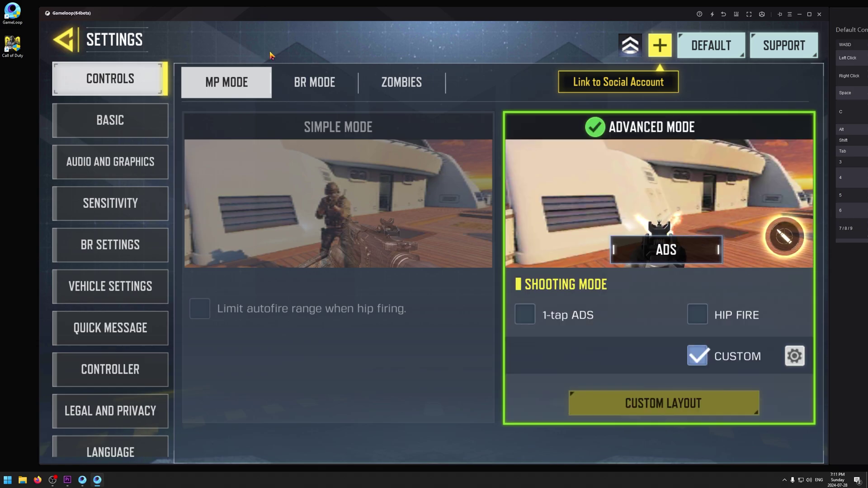
# - Switch BR shooting to Custom, then set Zombies Sniper Rifles to hip fire
pyautogui.click(327, 87)
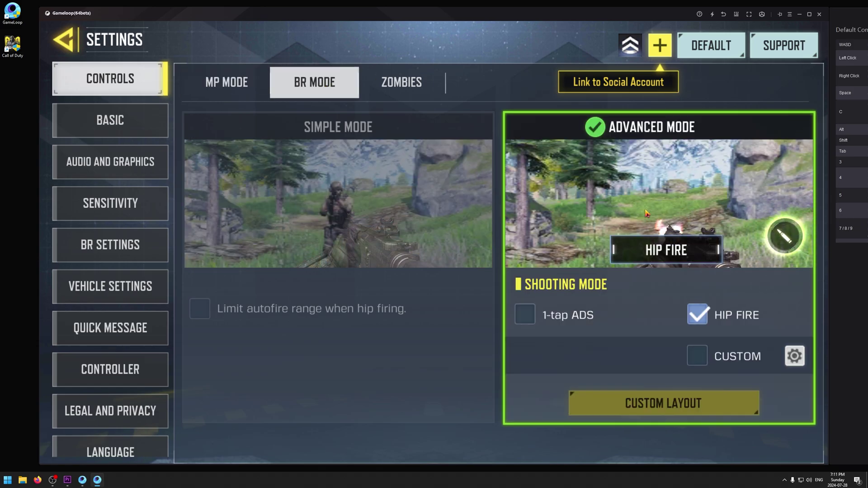
pyautogui.click(701, 359)
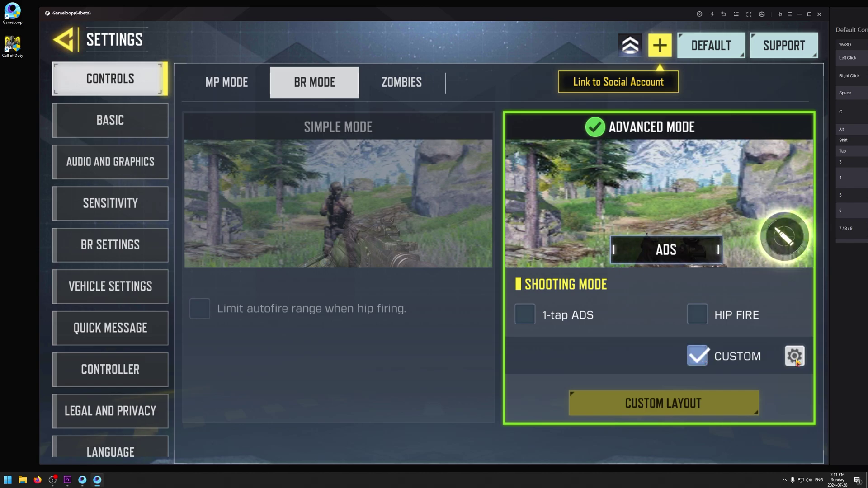
pyautogui.click(795, 360)
pyautogui.moveTo(757, 215); pyautogui.dragTo(728, 122)
pyautogui.click(797, 126)
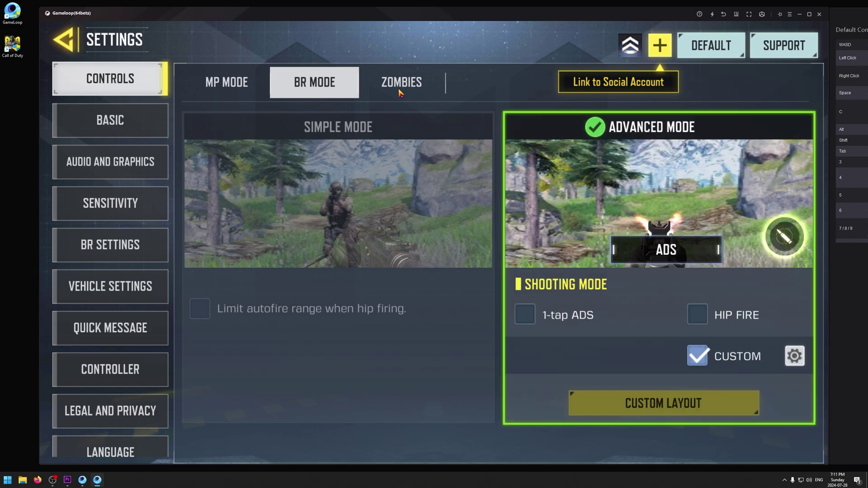
pyautogui.click(398, 91)
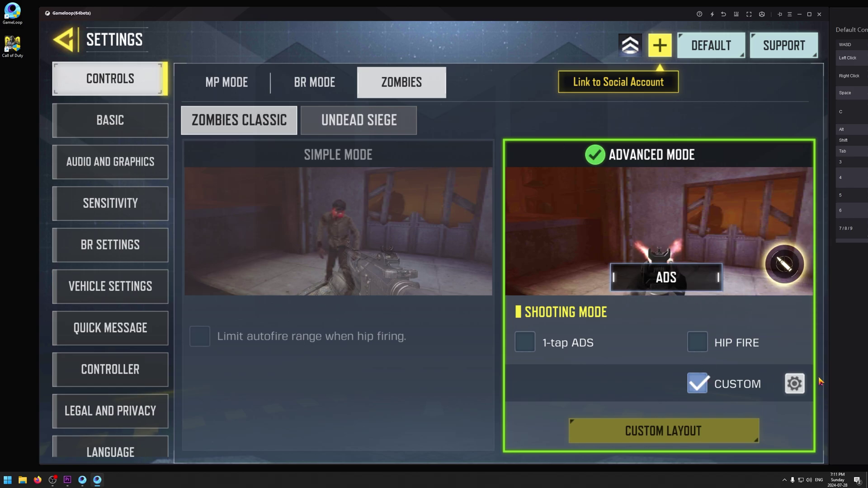
pyautogui.click(794, 383)
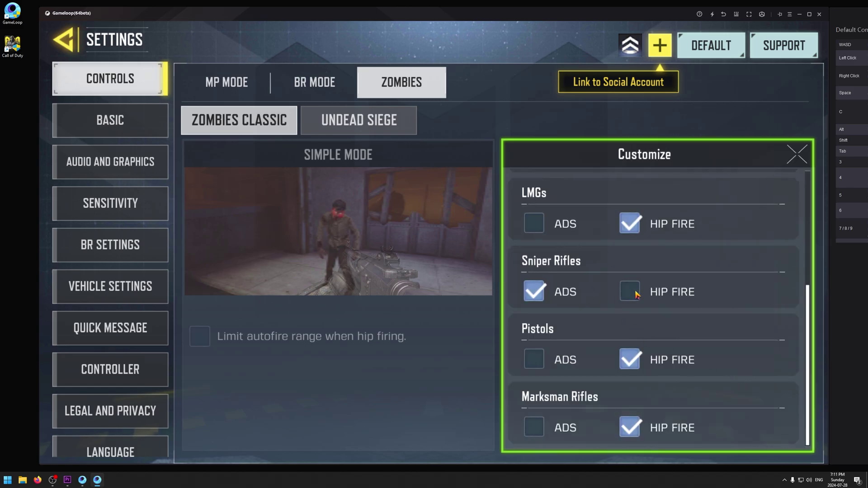
pyautogui.click(635, 294)
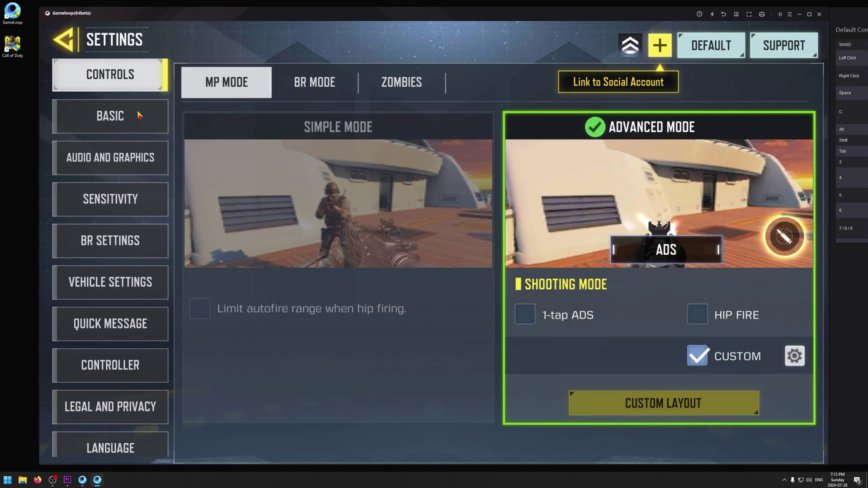
# - In Basic settings, switch MP aiming to tap and hold to ADS and review the BR Mode toggles
pyautogui.click(140, 116)
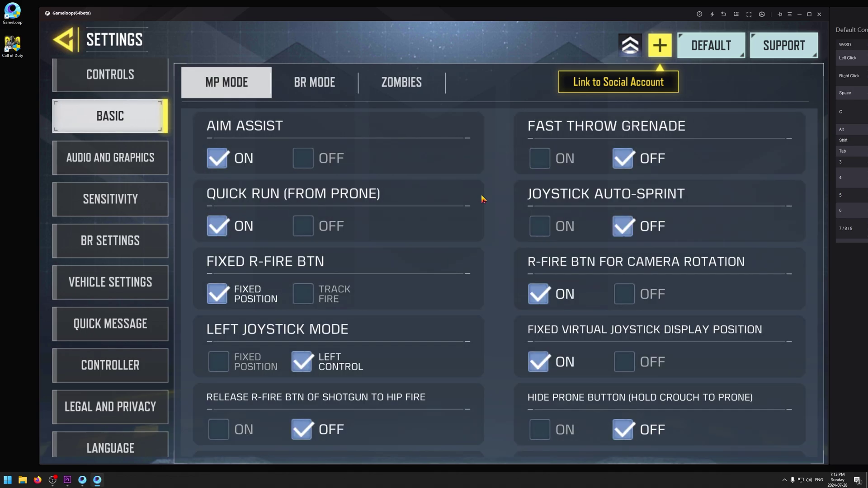
pyautogui.scroll(-5, 482, 199)
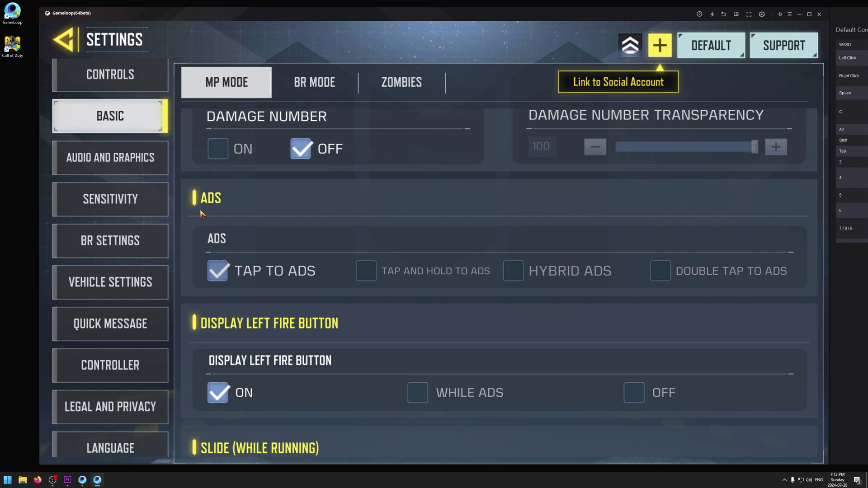
pyautogui.click(372, 275)
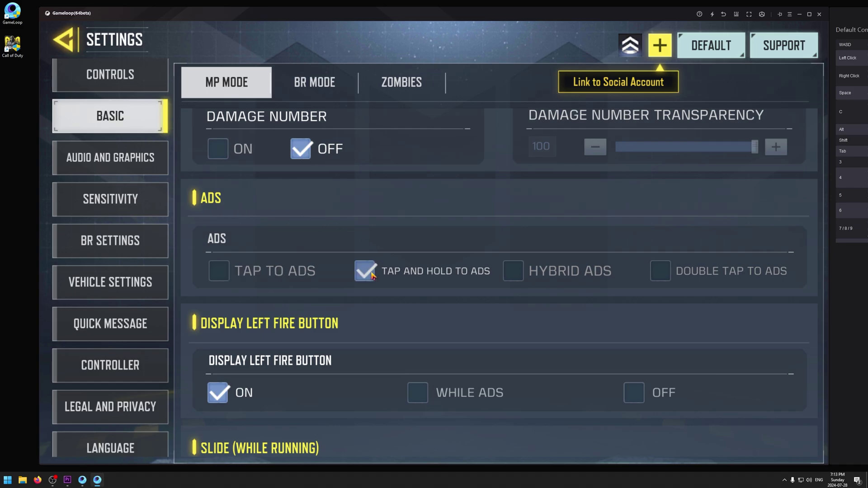
pyautogui.scroll(-8, 519, 365)
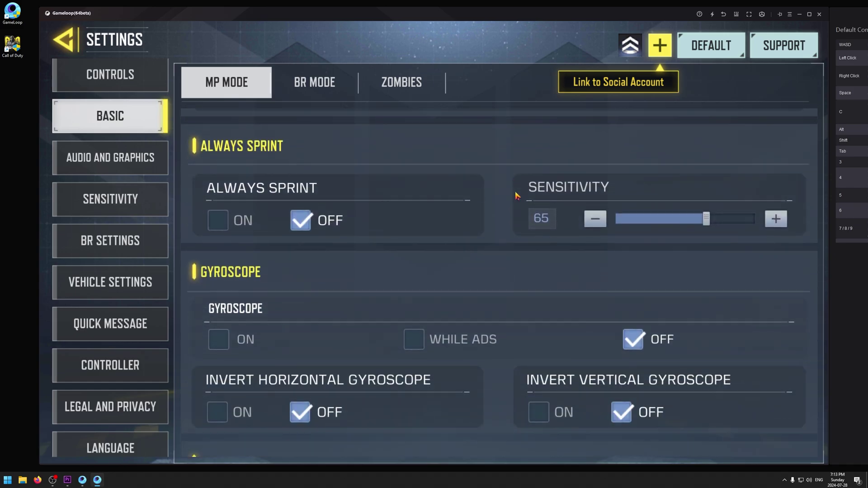
pyautogui.scroll(-6, 515, 195)
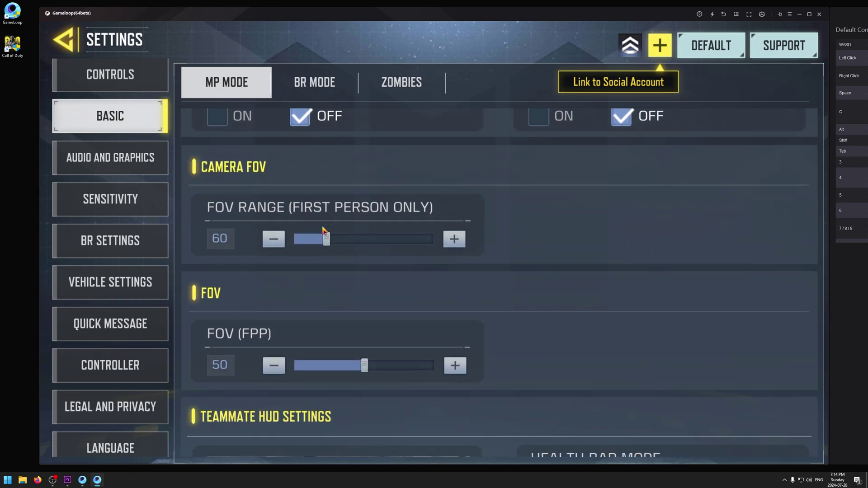
pyautogui.scroll(-8, 323, 230)
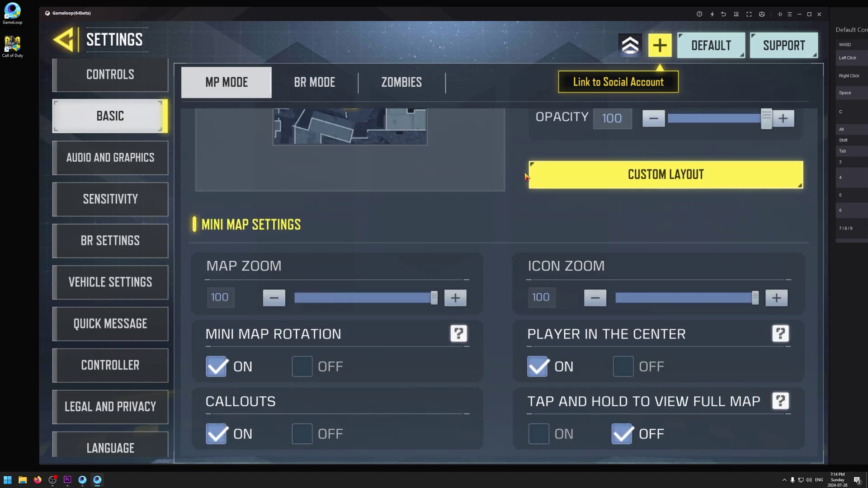
pyautogui.scroll(10, 526, 176)
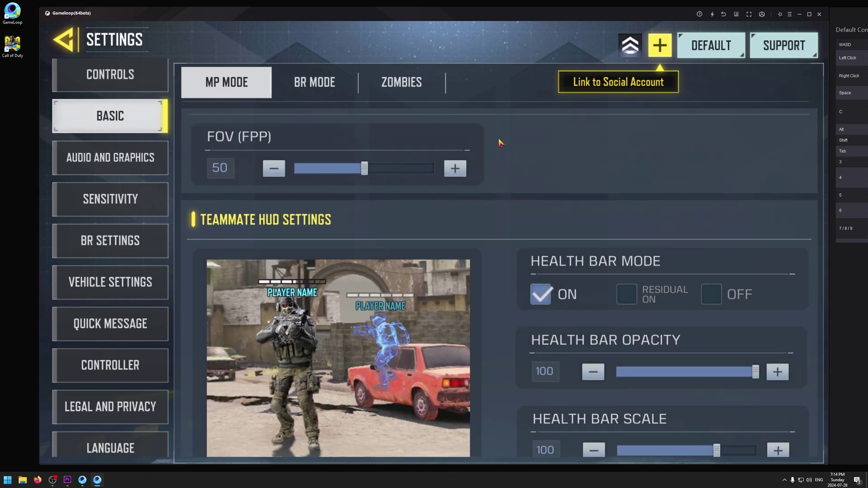
pyautogui.scroll(8, 500, 143)
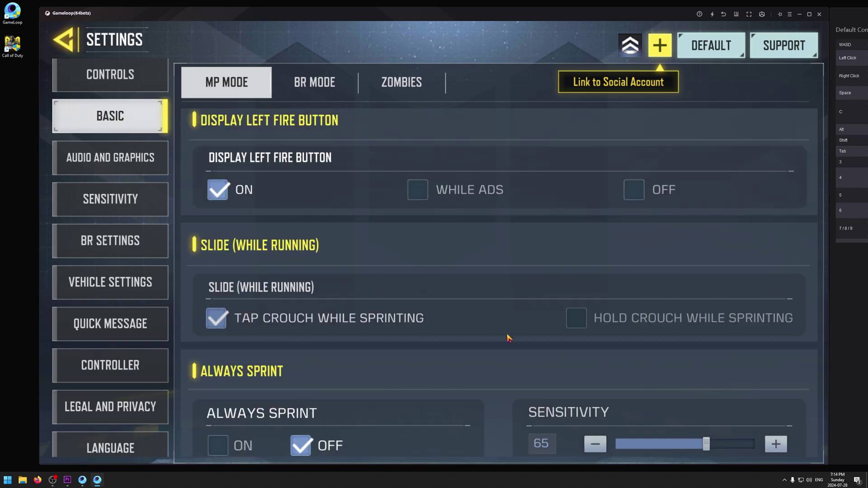
pyautogui.scroll(10, 507, 337)
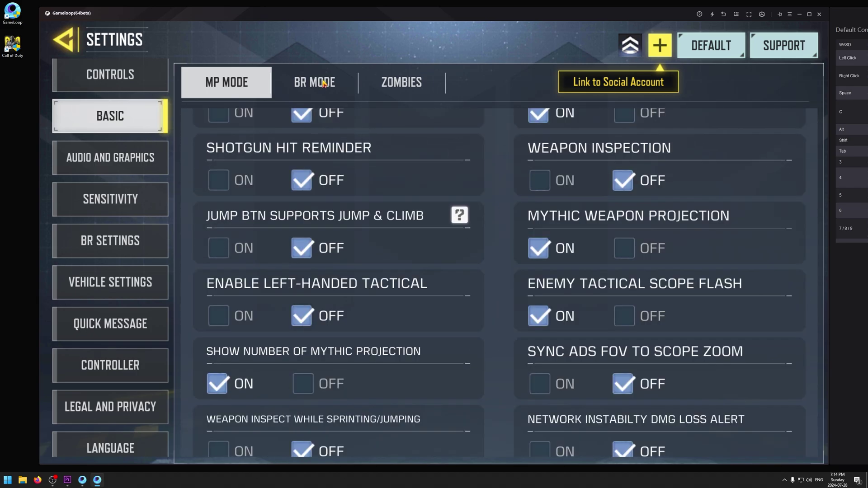
pyautogui.click(324, 83)
pyautogui.scroll(-10, 501, 298)
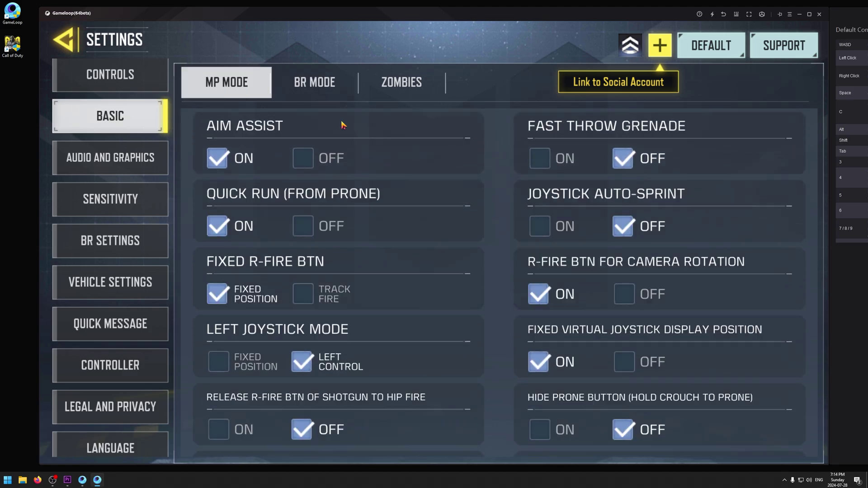
# - Open Audio and Graphics and set Graphic Quality to Very High, keeping the Ultra frame rate
pyautogui.click(118, 158)
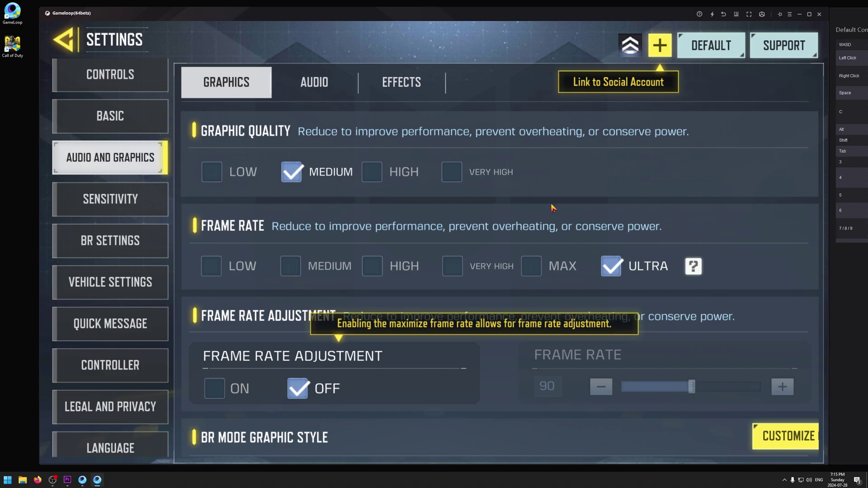
pyautogui.click(213, 173)
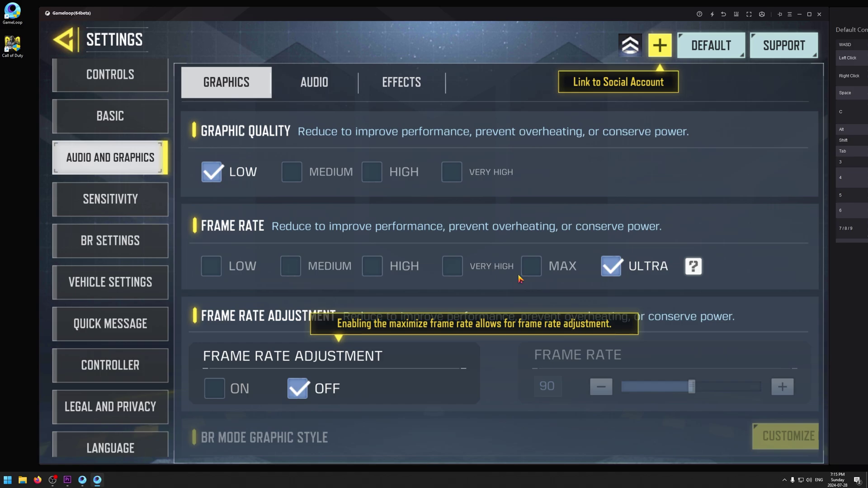
pyautogui.click(452, 172)
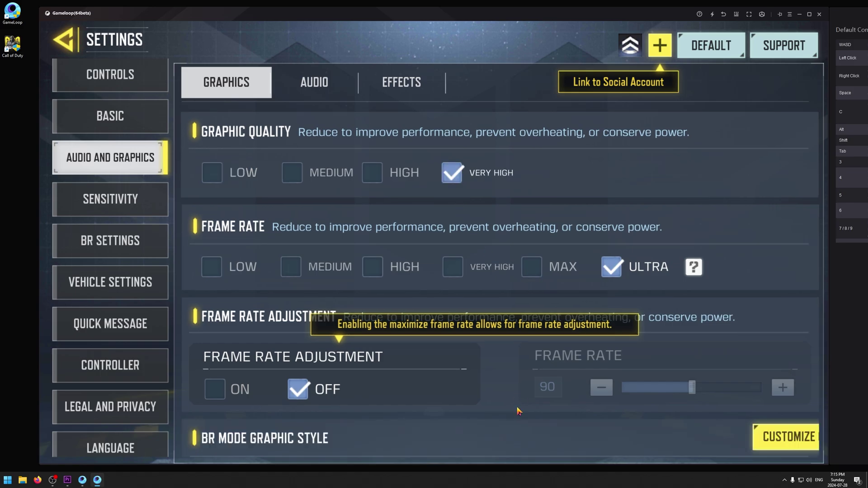
pyautogui.scroll(-5, 519, 410)
pyautogui.moveTo(510, 169); pyautogui.dragTo(555, 425)
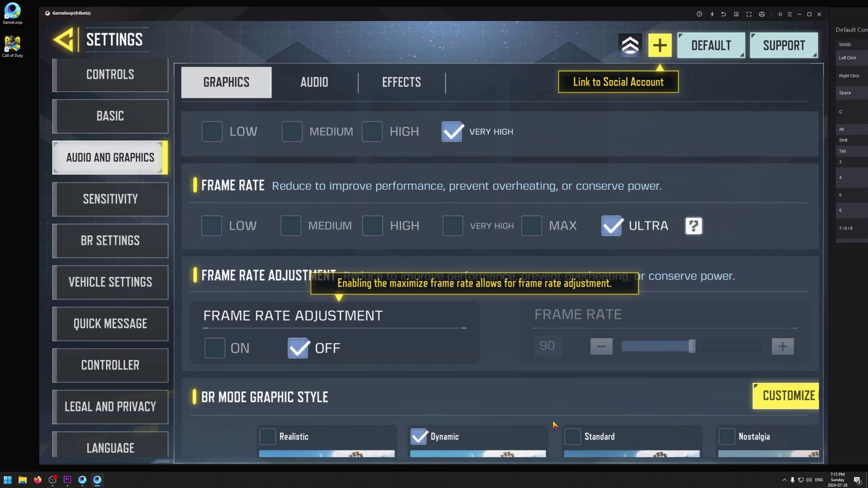
pyautogui.moveTo(494, 381); pyautogui.dragTo(539, 254)
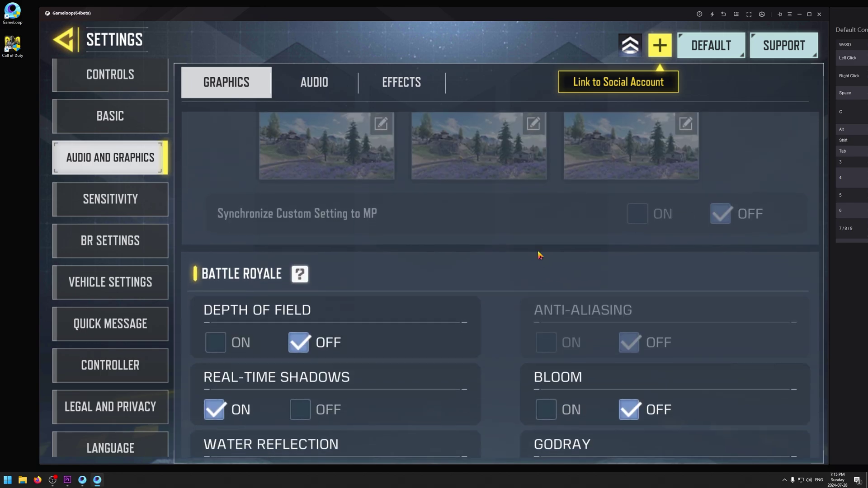
pyautogui.moveTo(473, 368); pyautogui.dragTo(526, 207)
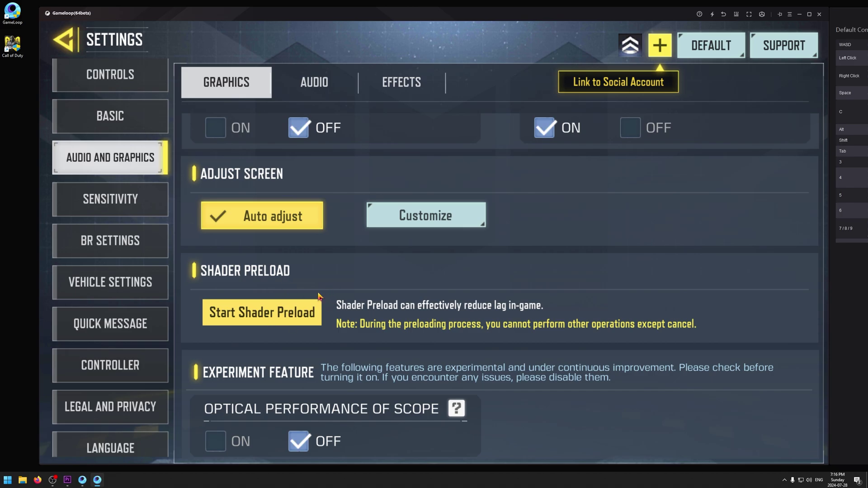
# - Browse the Audio volume and Hit Effects tabs, then return to Graphics
pyautogui.click(311, 95)
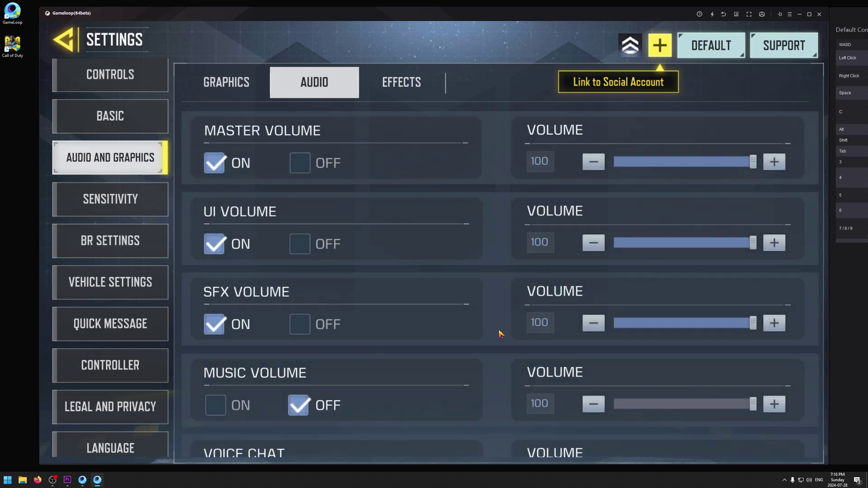
pyautogui.moveTo(500, 334); pyautogui.dragTo(481, 199)
pyautogui.click(410, 91)
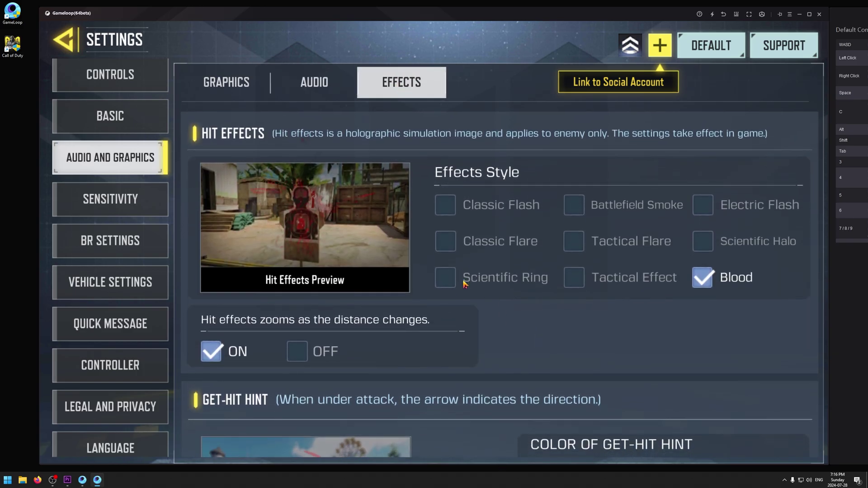
pyautogui.click(226, 82)
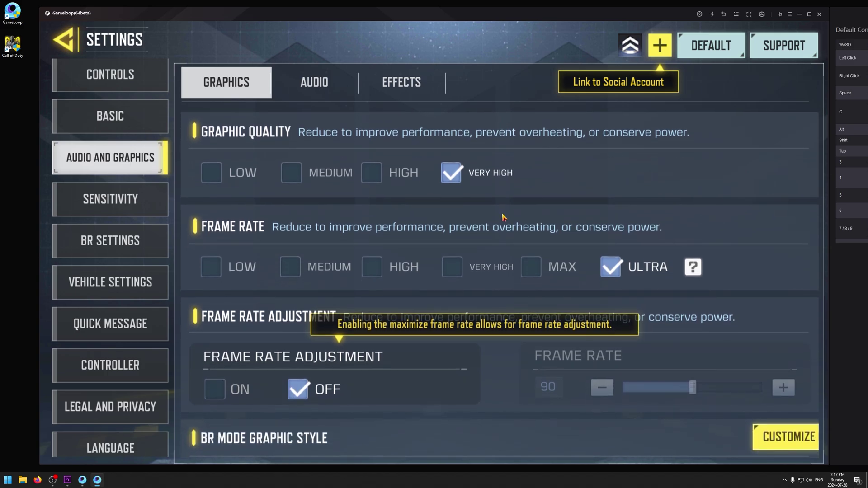
# - Review the Sensitivity and Battle Royale settings pages
pyautogui.click(142, 207)
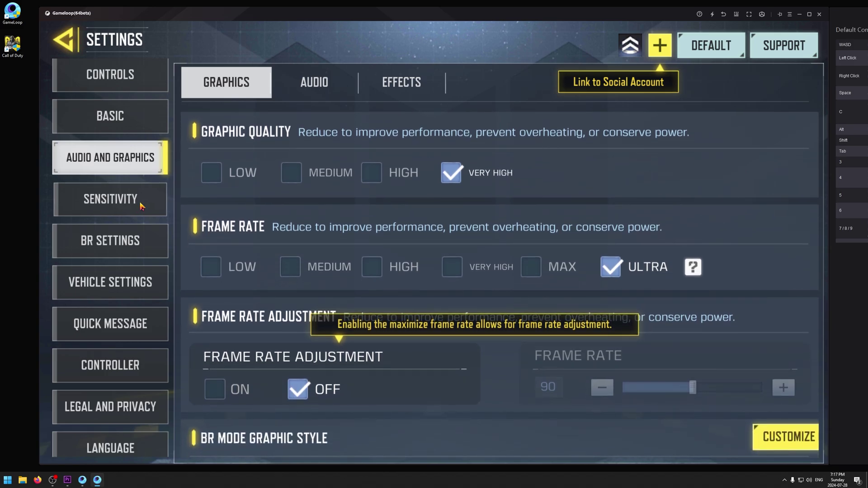
pyautogui.scroll(-10, 498, 348)
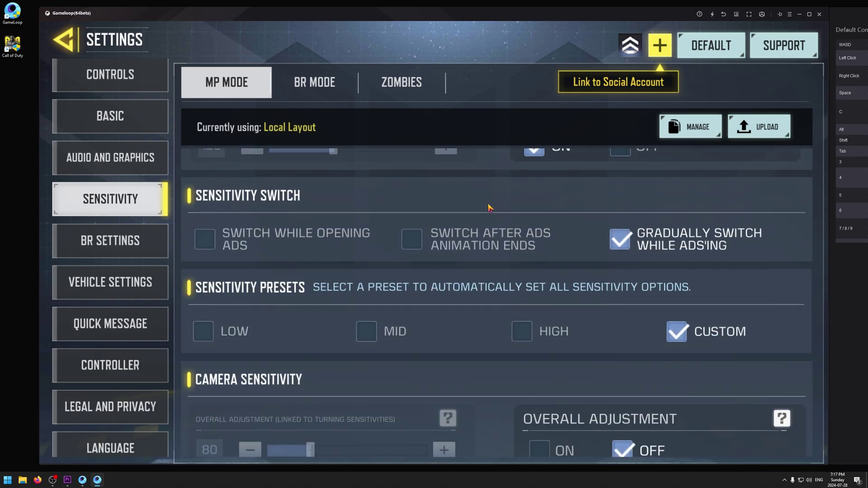
pyautogui.scroll(-10, 507, 263)
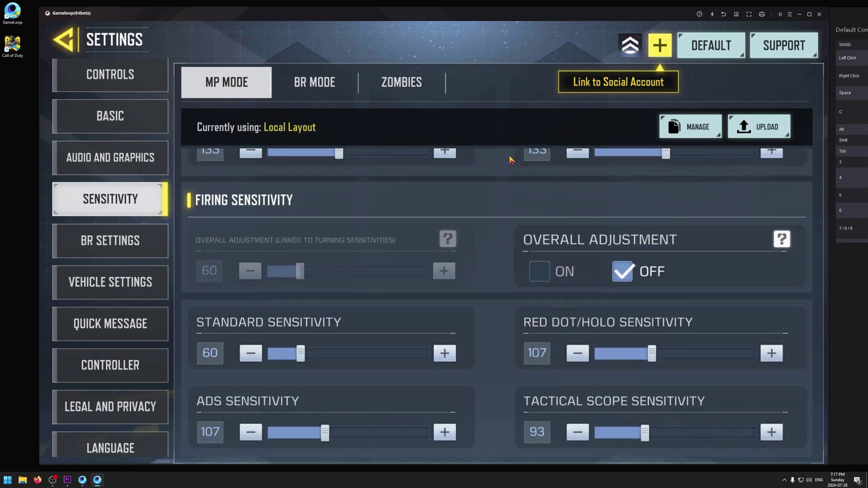
pyautogui.click(114, 245)
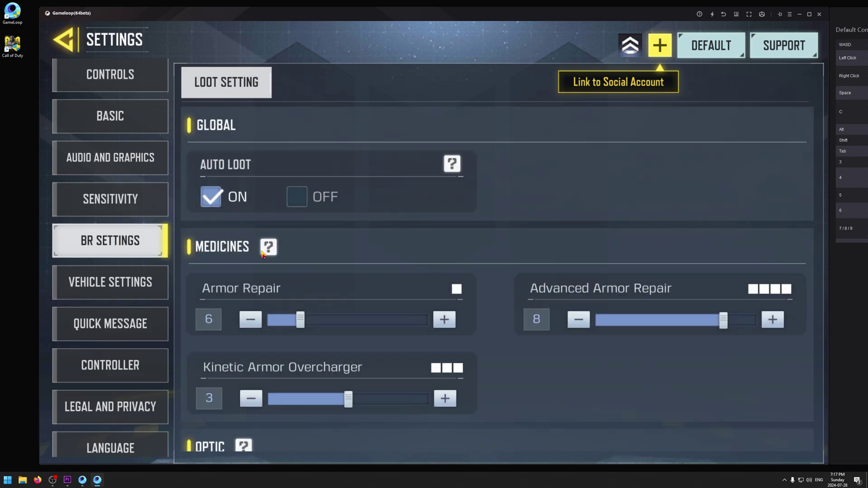
pyautogui.scroll(-5, 393, 269)
pyautogui.scroll(-5, 649, 364)
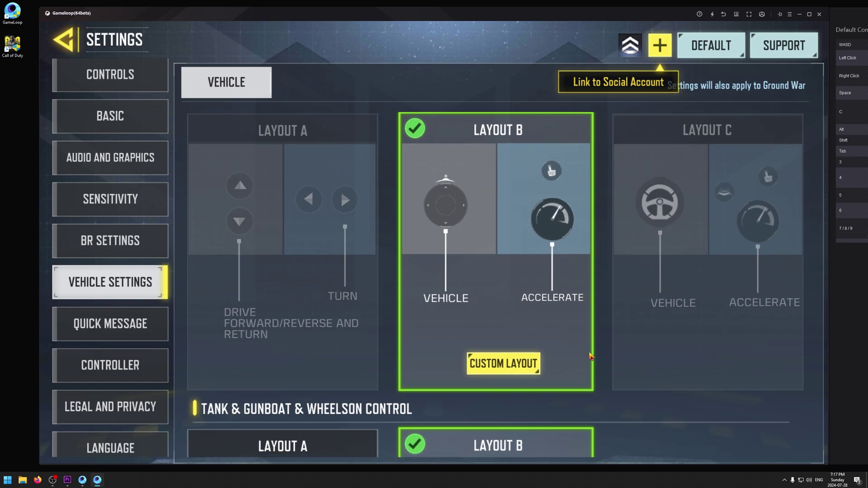
# - Look through the Controller tabs, then the Legal and Privacy and Language pages
pyautogui.click(123, 369)
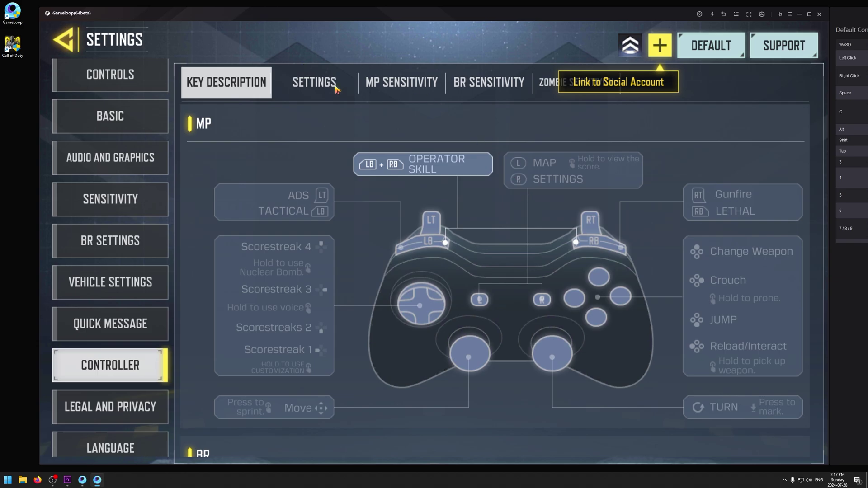
pyautogui.click(337, 89)
pyautogui.click(249, 85)
pyautogui.scroll(-1, 121, 358)
pyautogui.click(121, 359)
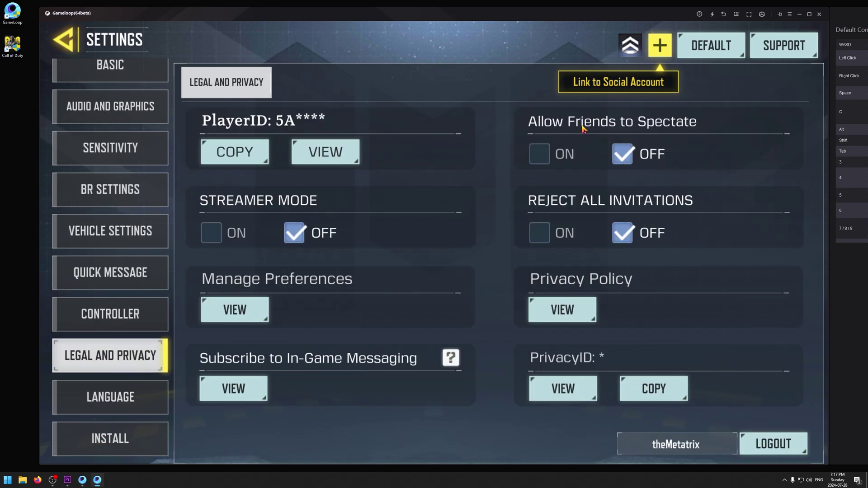
pyautogui.click(121, 398)
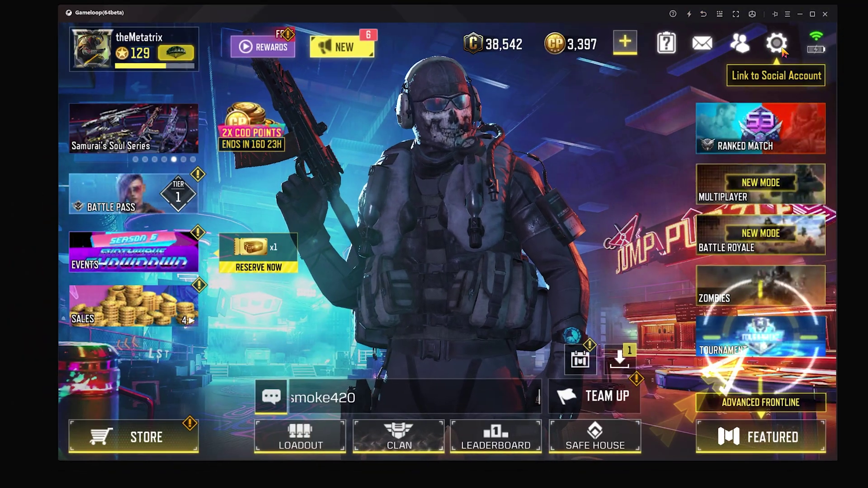
# - Go to Settings > Basic, scroll to Mini Map Settings, and open Custom Layout
pyautogui.click(777, 43)
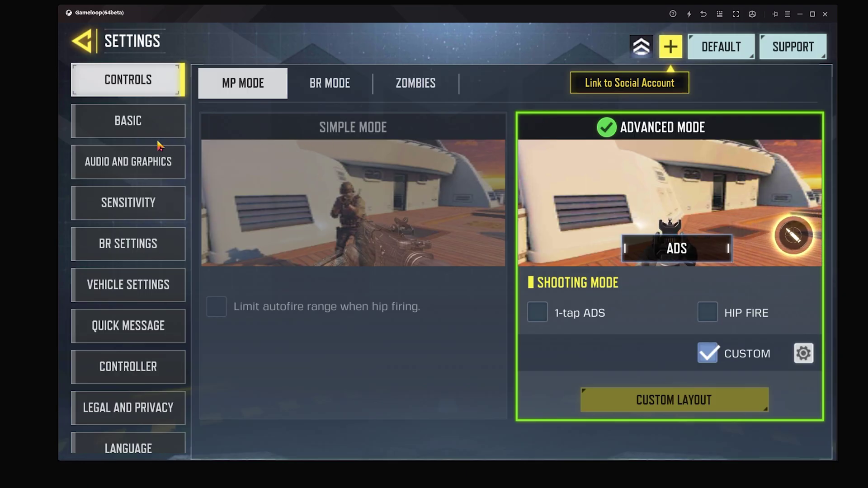
pyautogui.click(158, 133)
pyautogui.scroll(-15, 498, 207)
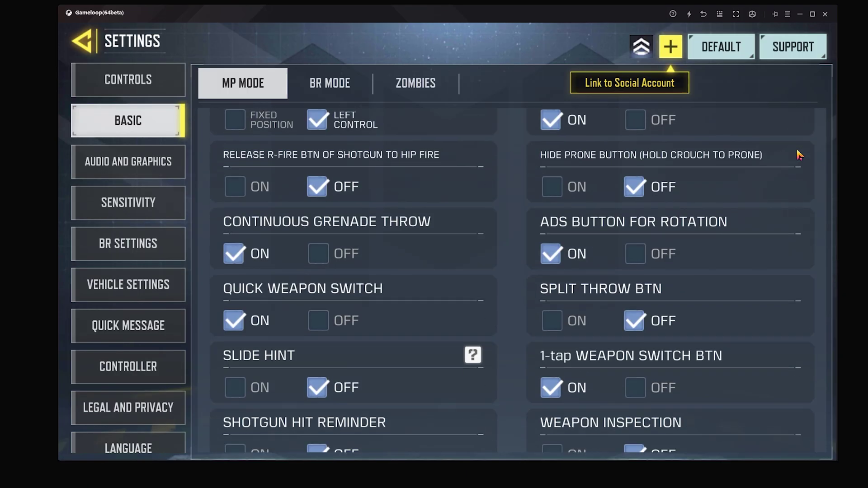
pyautogui.scroll(-20, 508, 207)
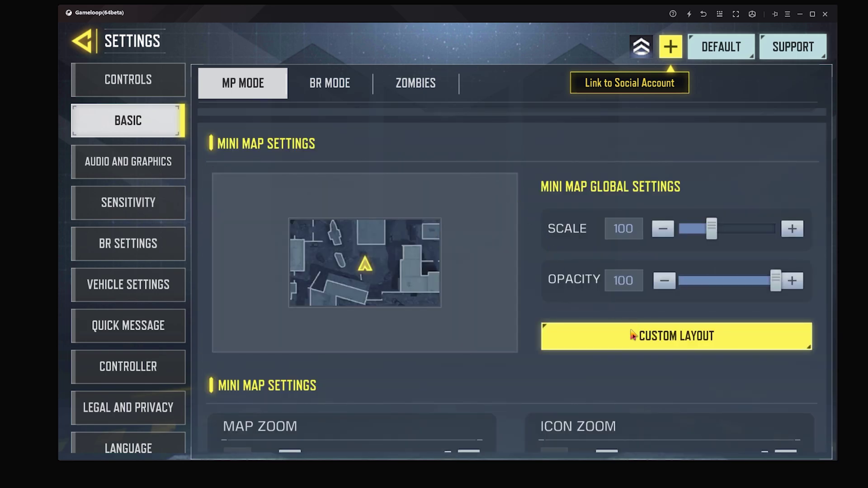
pyautogui.click(667, 339)
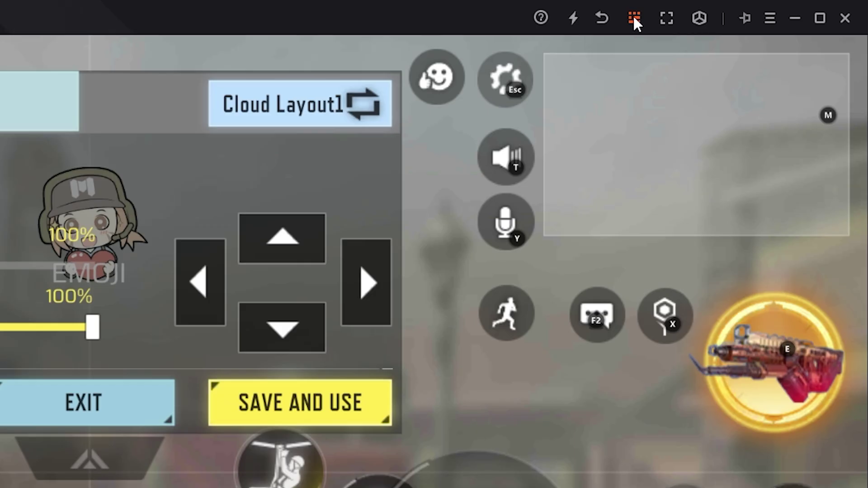
# - Rebind crouch from C to Mouse side button 2 in Key Mapping and close the panel
pyautogui.click(634, 19)
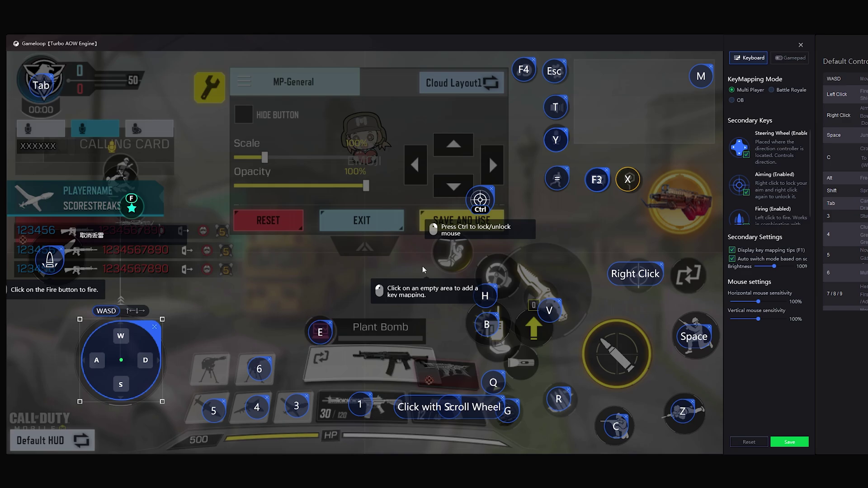
pyautogui.click(619, 430)
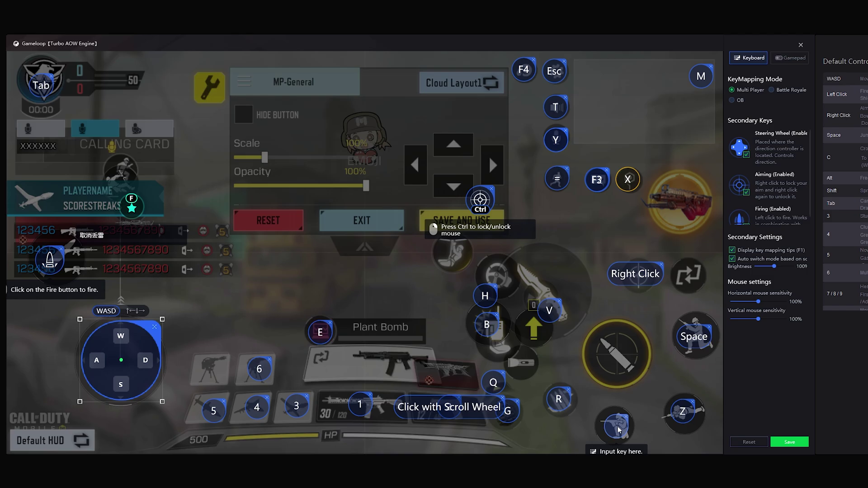
pyautogui.press('XF86Forward')
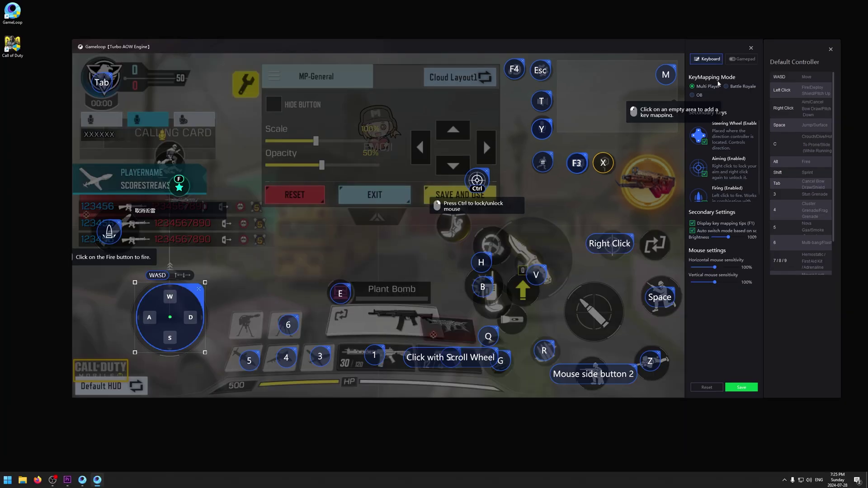
pyautogui.click(742, 388)
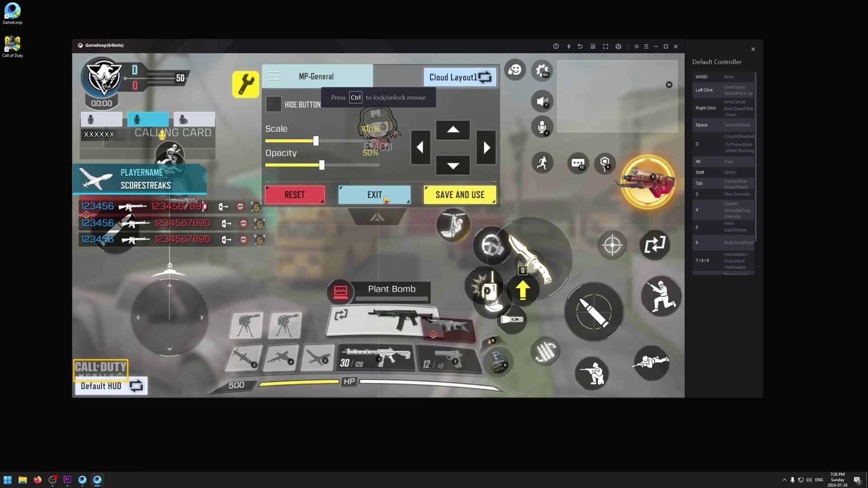
# - Exit the HUD layout editor and Settings, then show the Call of Duty: Mobile lobby full screen
pyautogui.click(398, 197)
pyautogui.press('Escape')
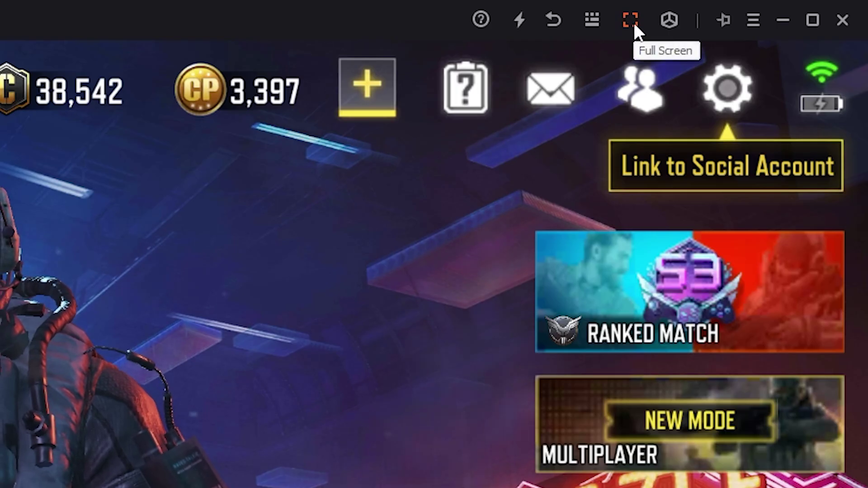
pyautogui.click(630, 20)
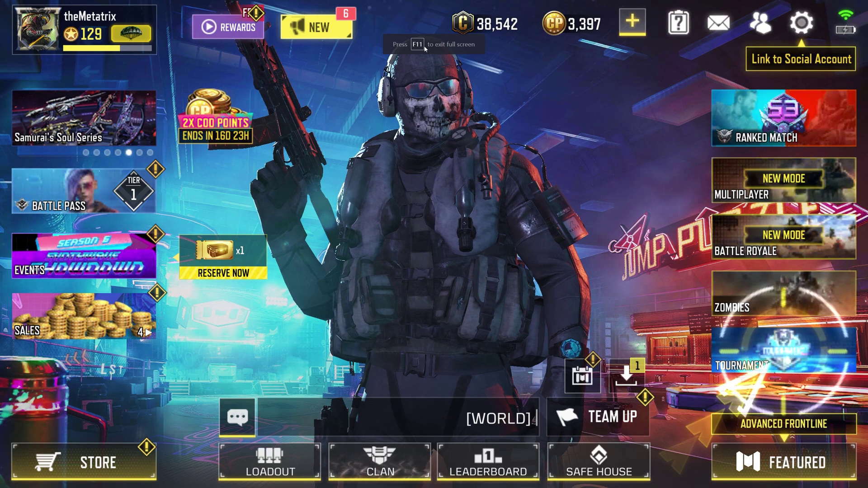